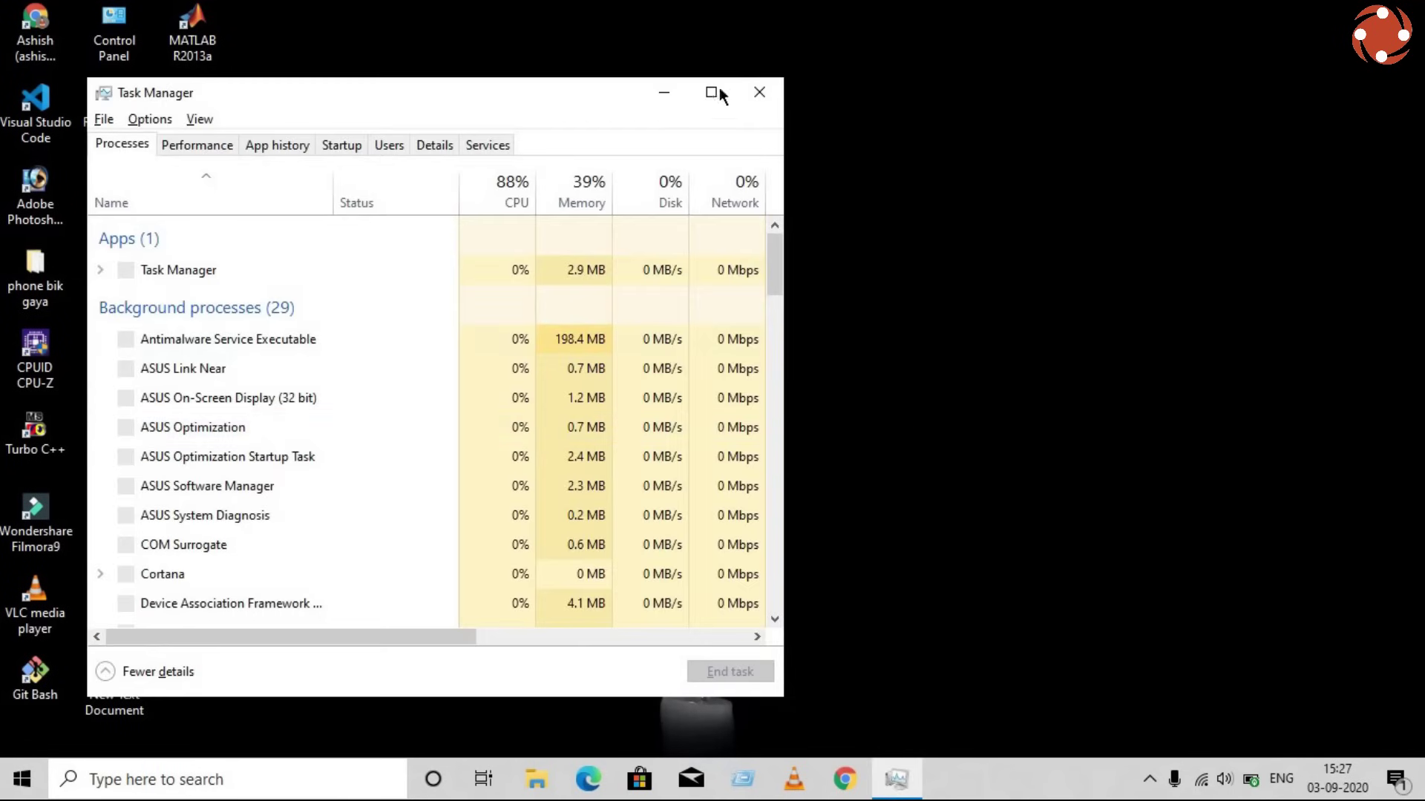
- Maximize Task Manager, show the startup programs and enable Microsoft OneDrive
click(715, 90)
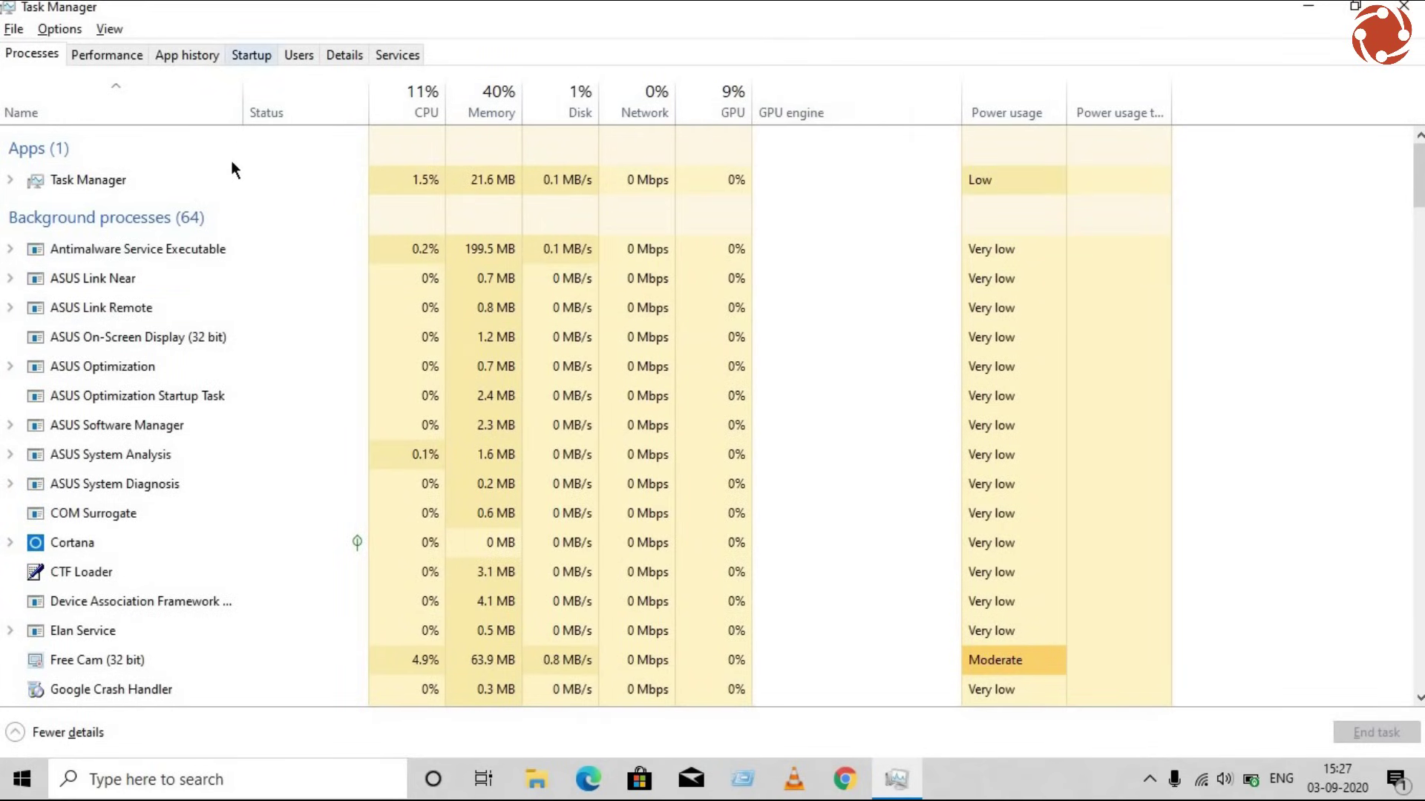
click(258, 54)
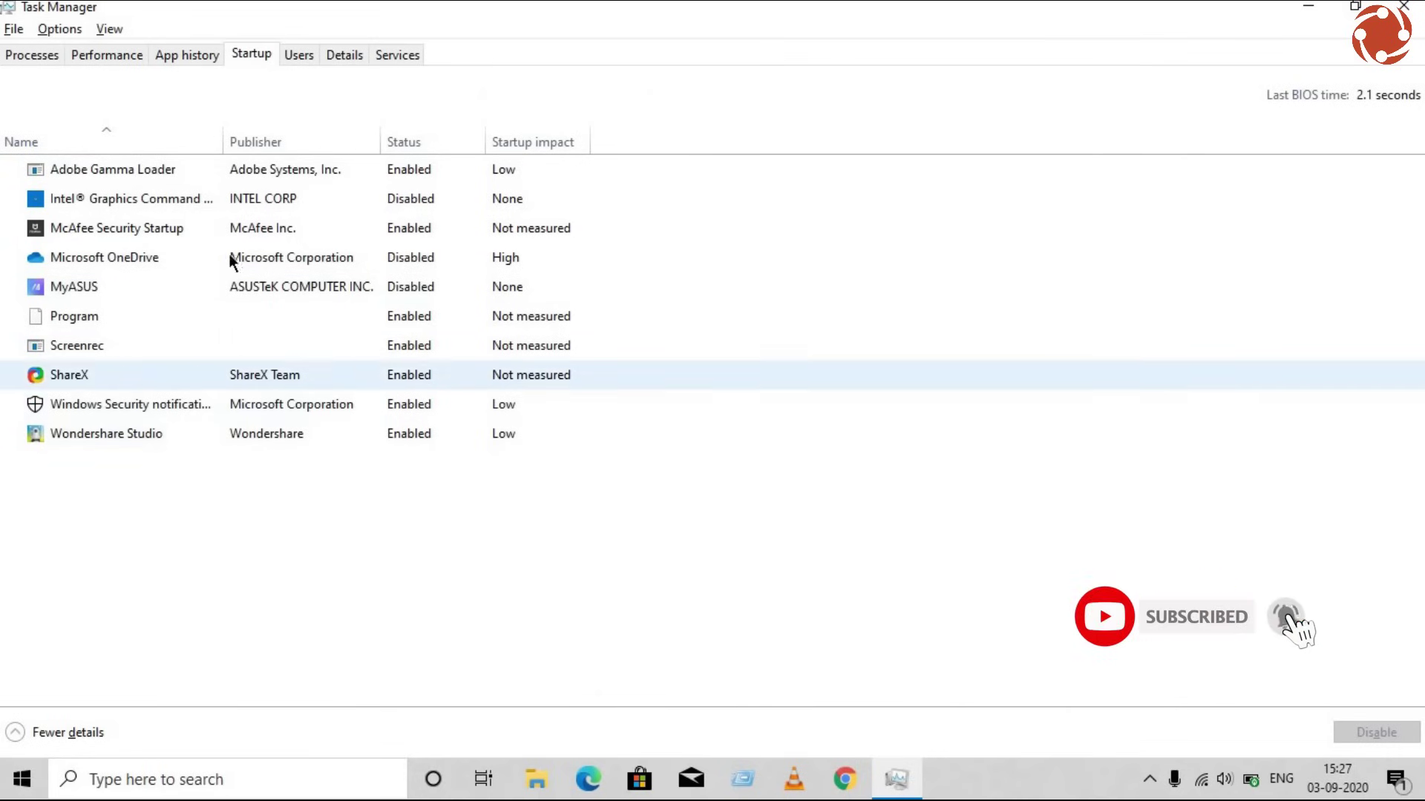
right_click(430, 264)
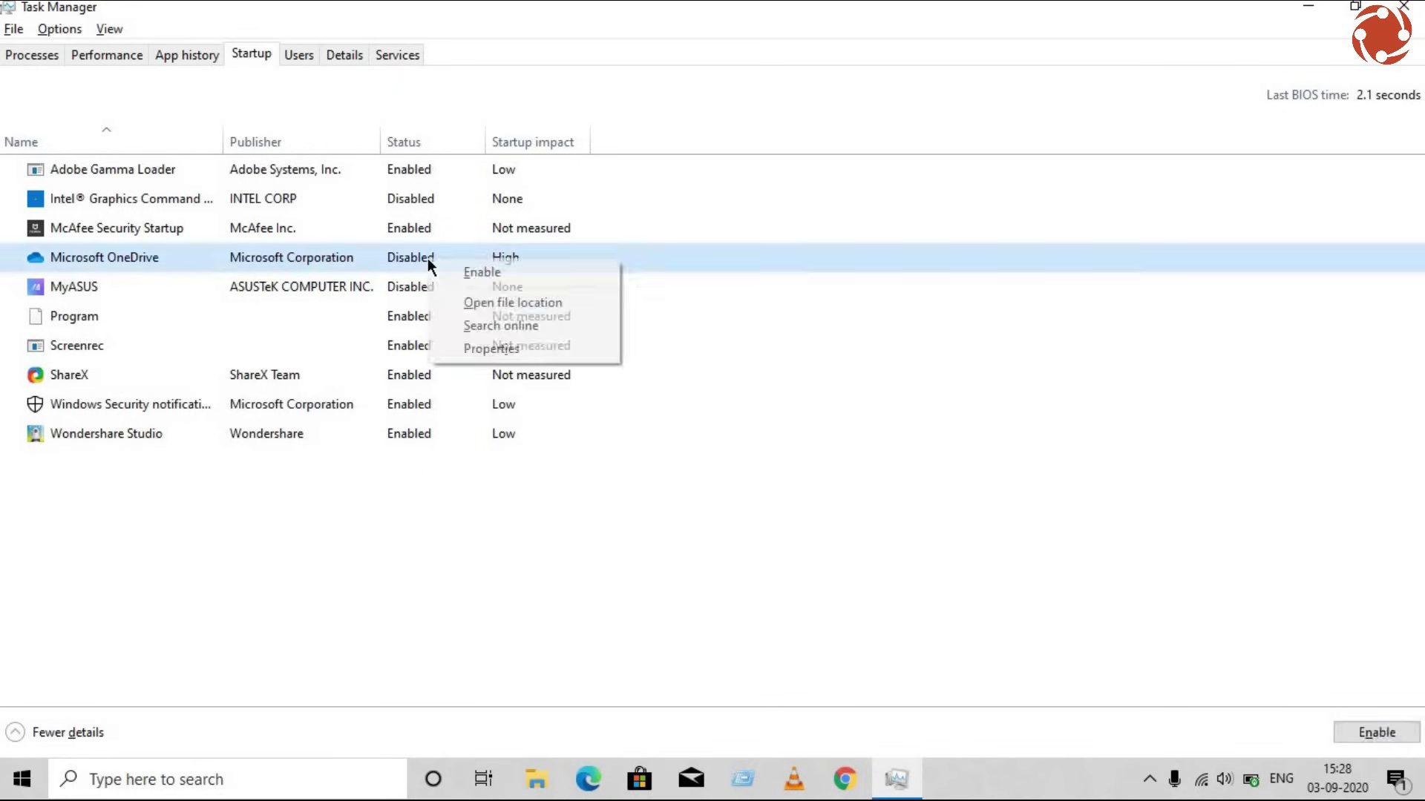
click(487, 274)
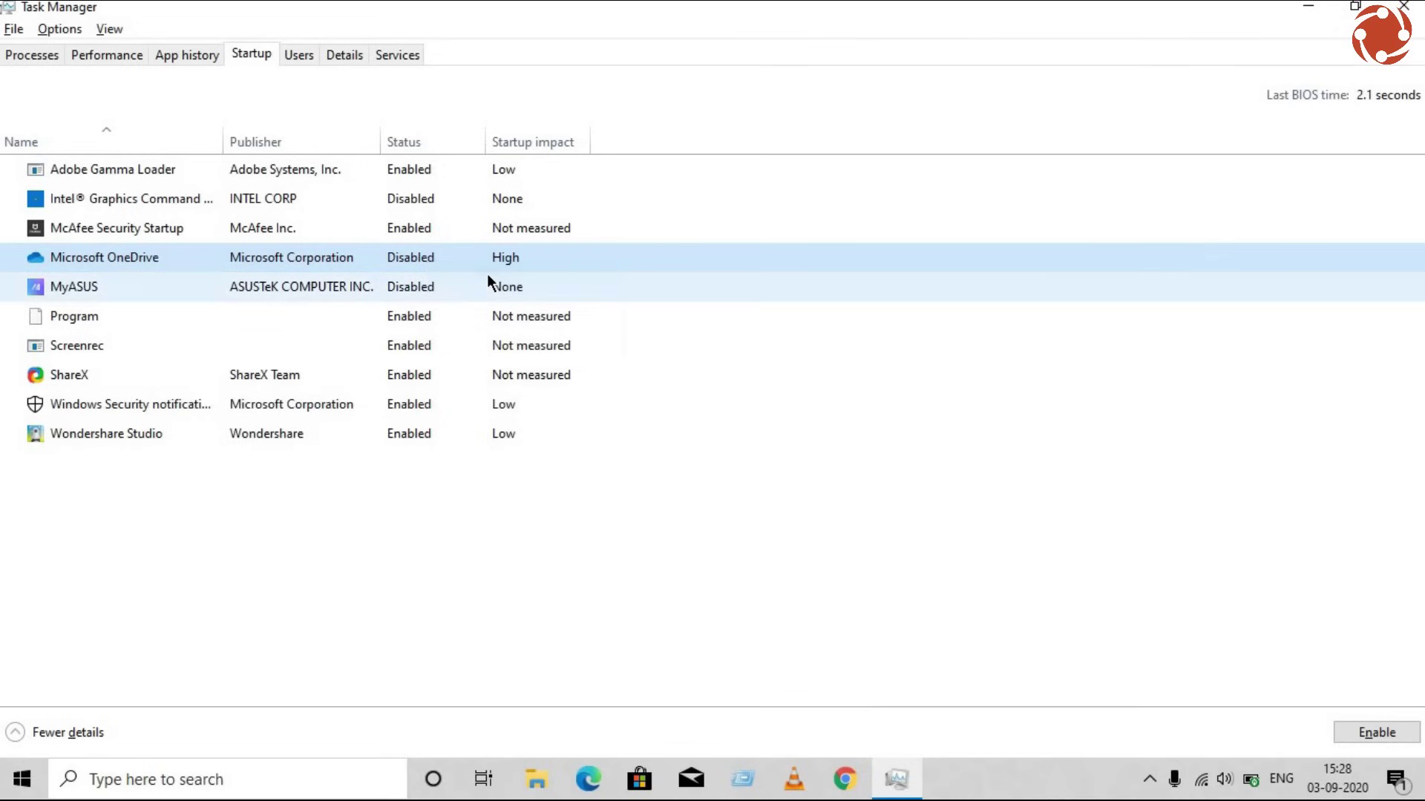
- Disable Microsoft OneDrive at startup and minimize Task Manager
right_click(436, 260)
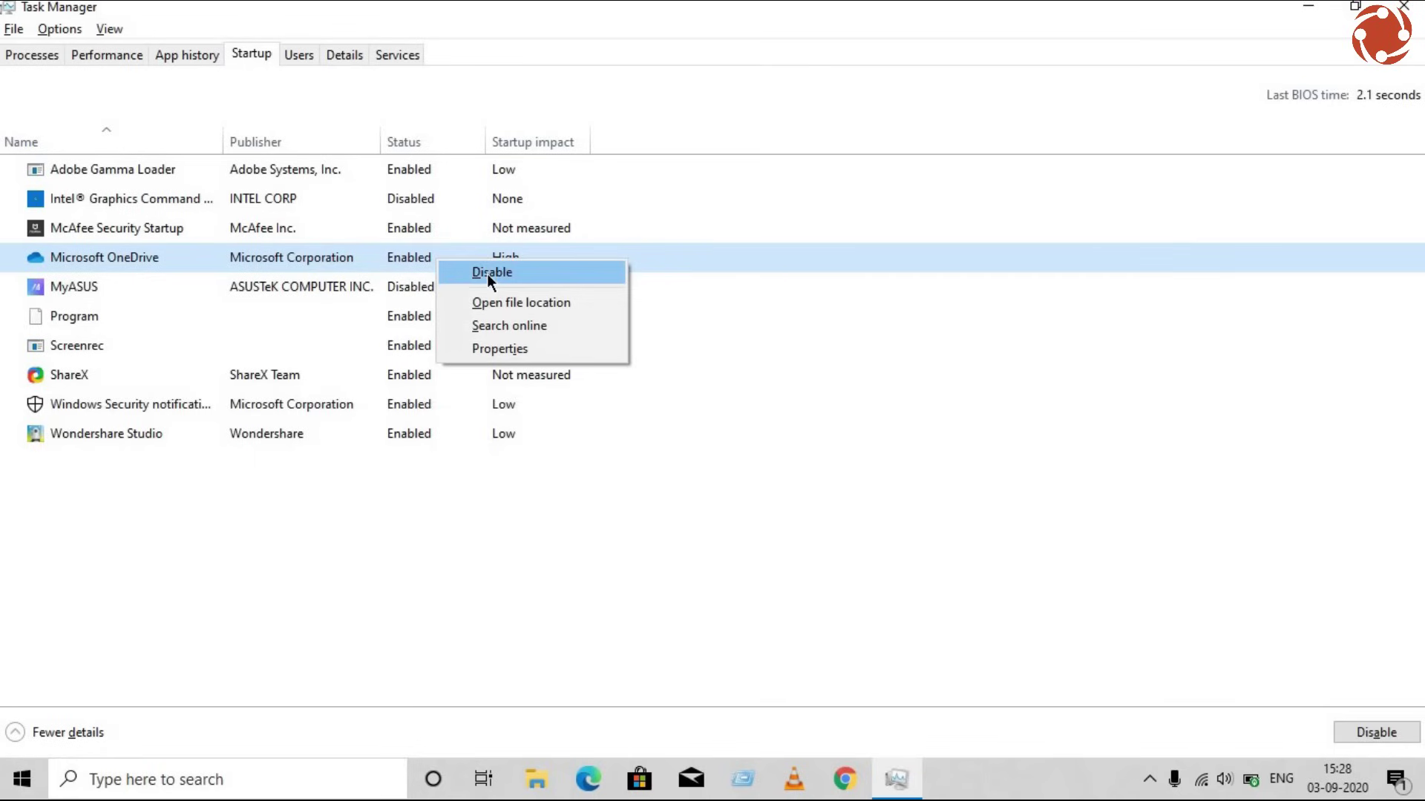
click(488, 274)
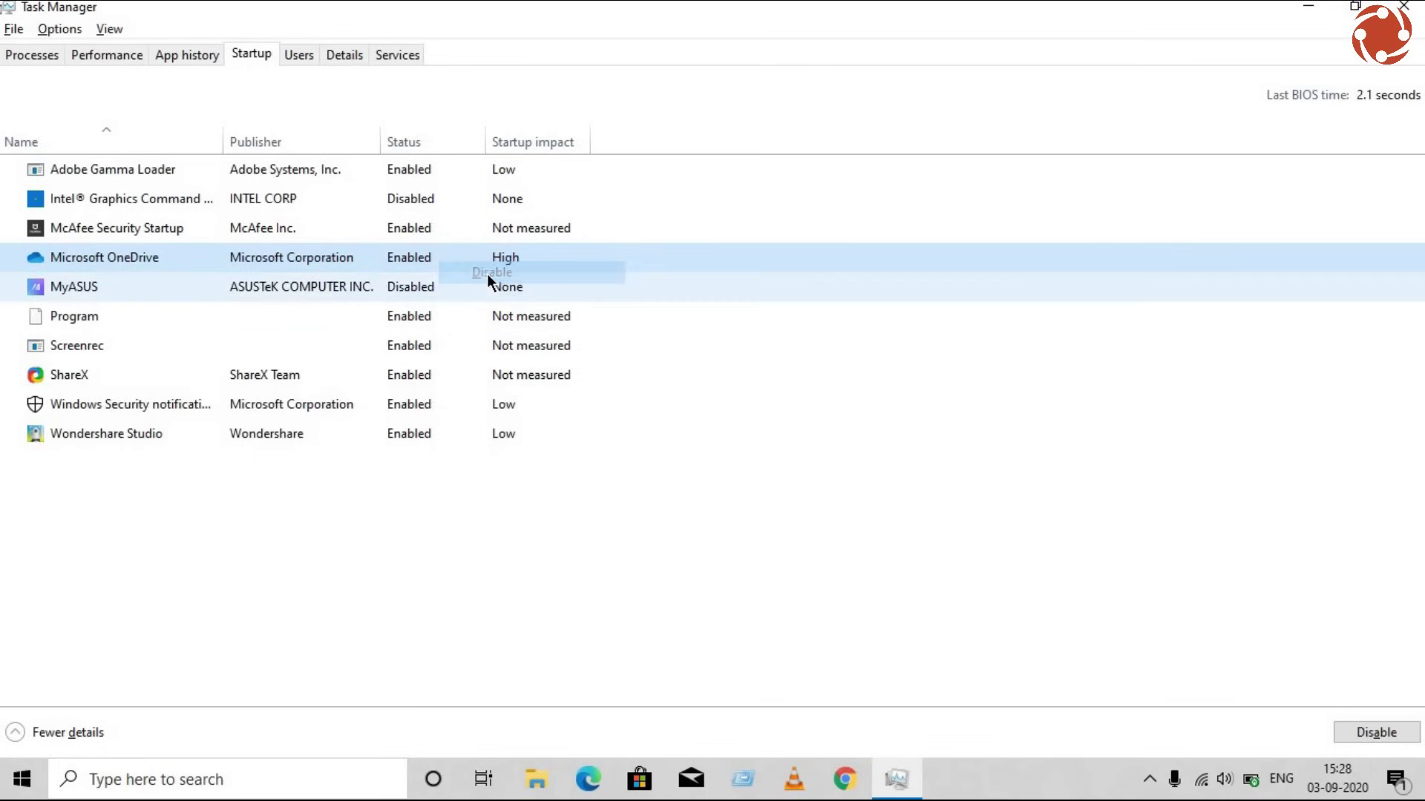
click(1308, 11)
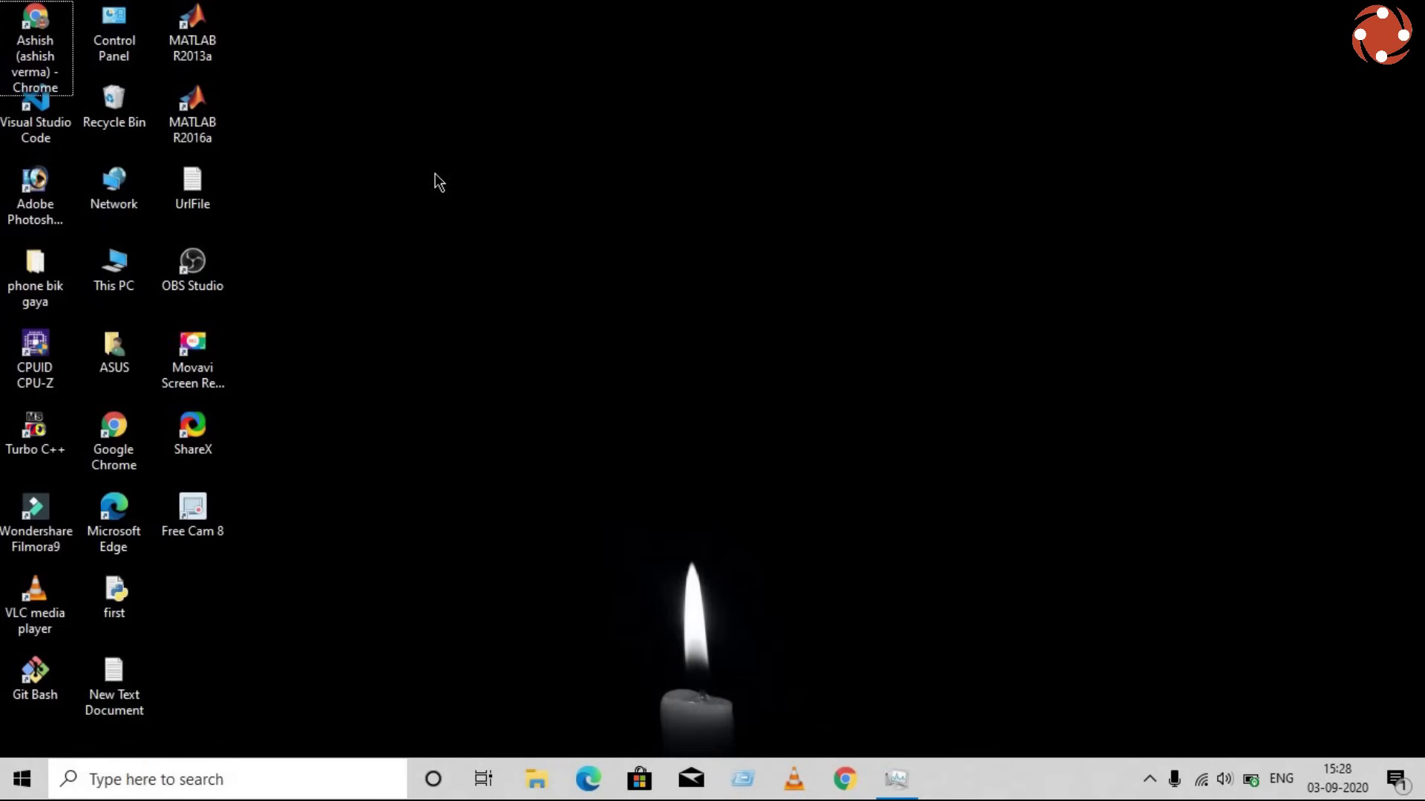
- Open Computer Management for This PC and display the list of Windows services
right_click(112, 269)
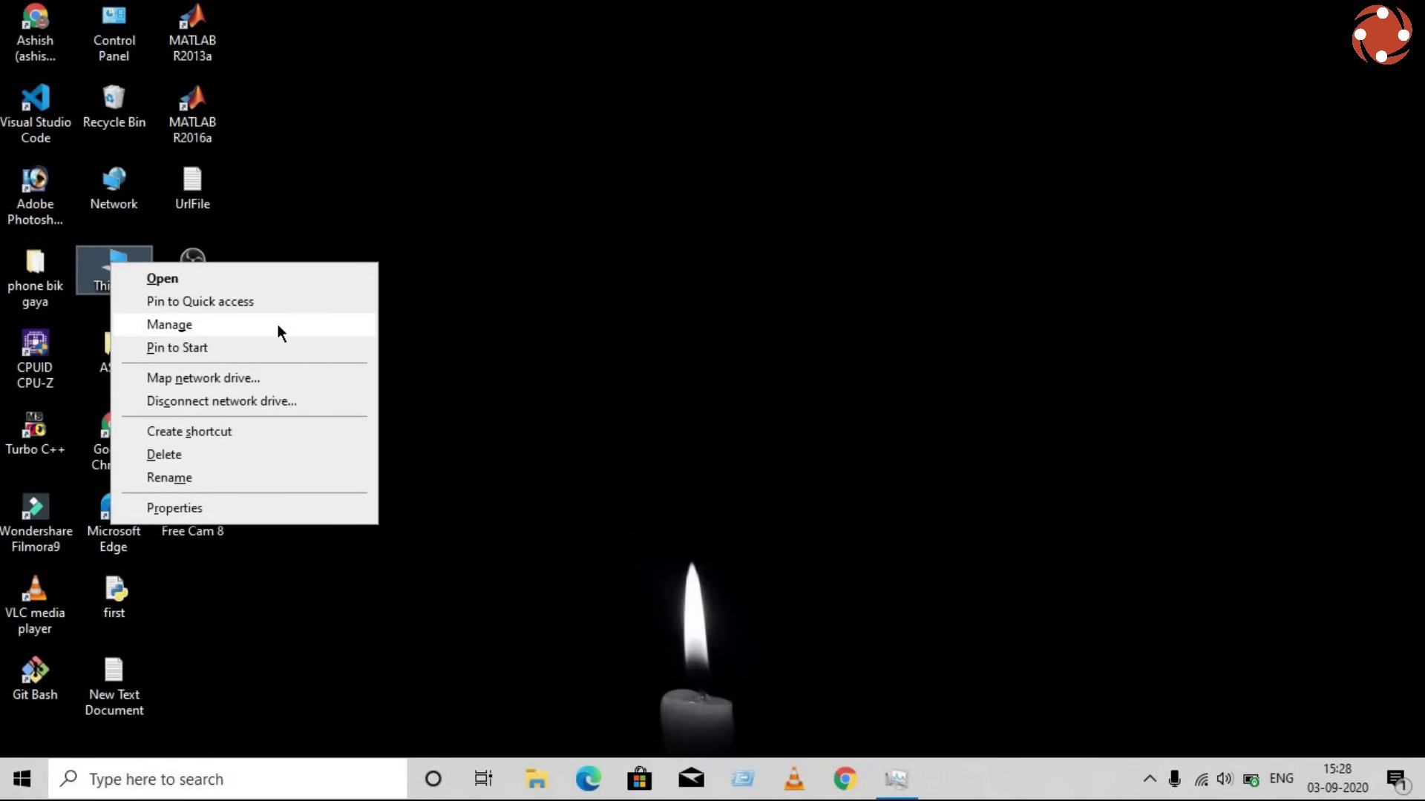
click(242, 325)
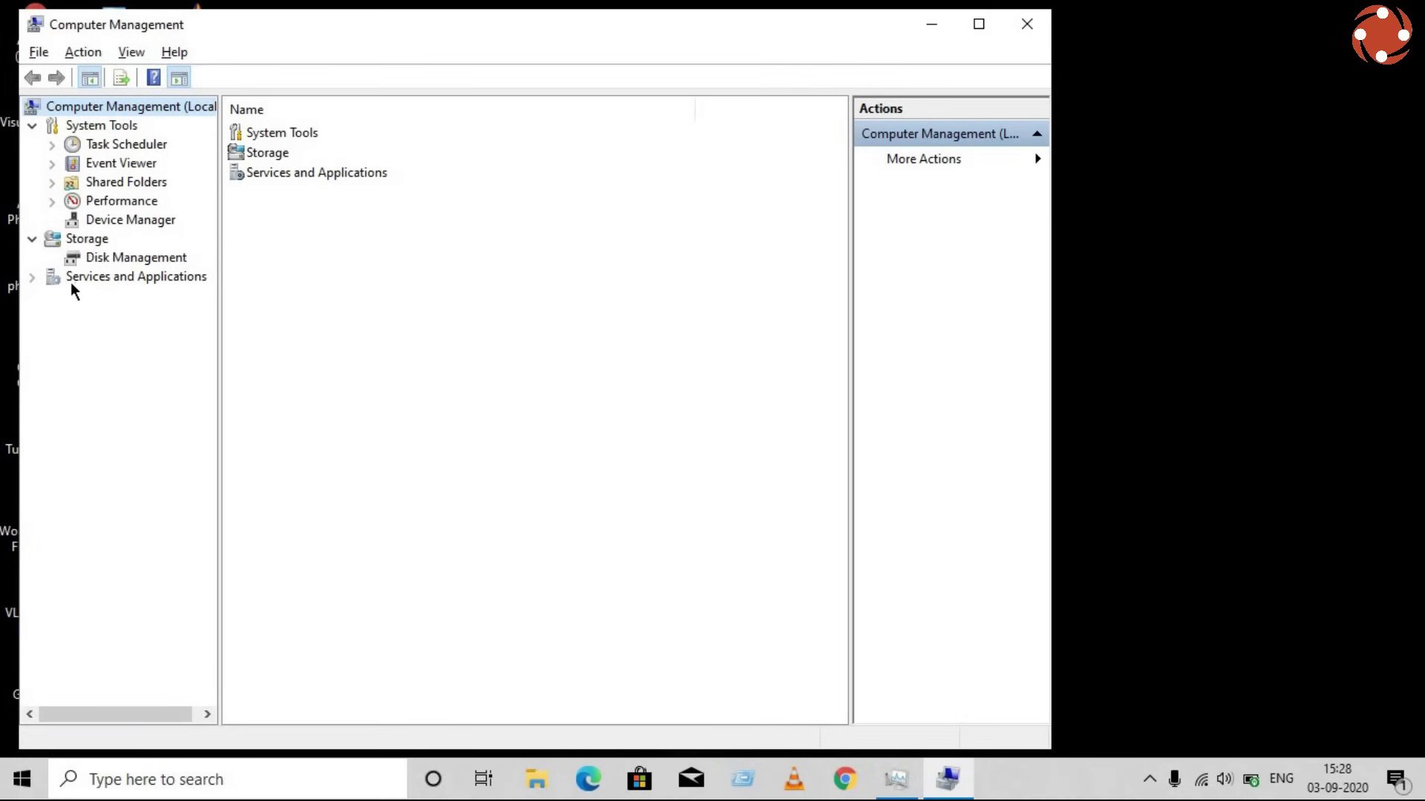
click(133, 282)
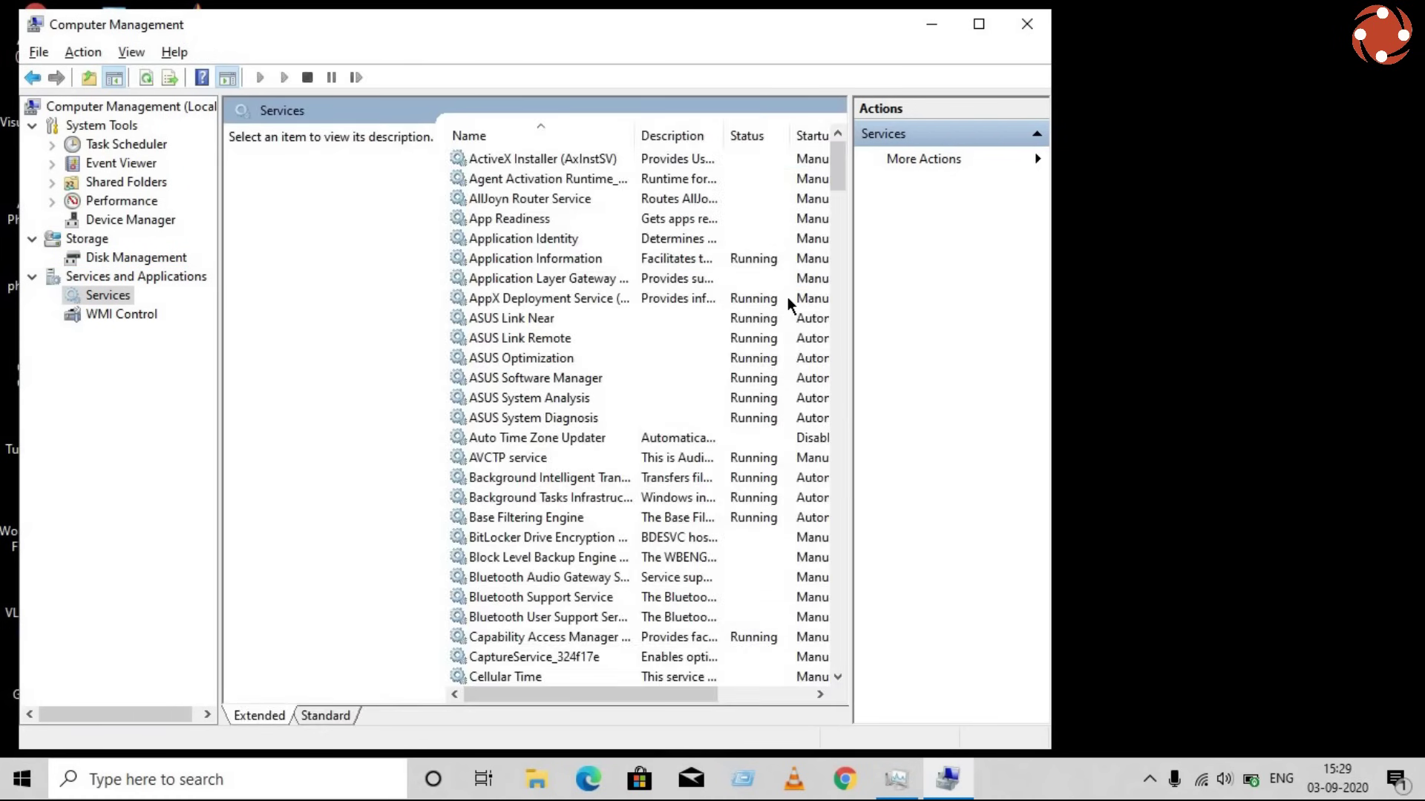
- Open the properties of the Windows Update service and set its startup type to Disabled
scroll(789, 305, down, 3)
scroll(788, 305, up, 3)
scroll(845, 333, down, 20)
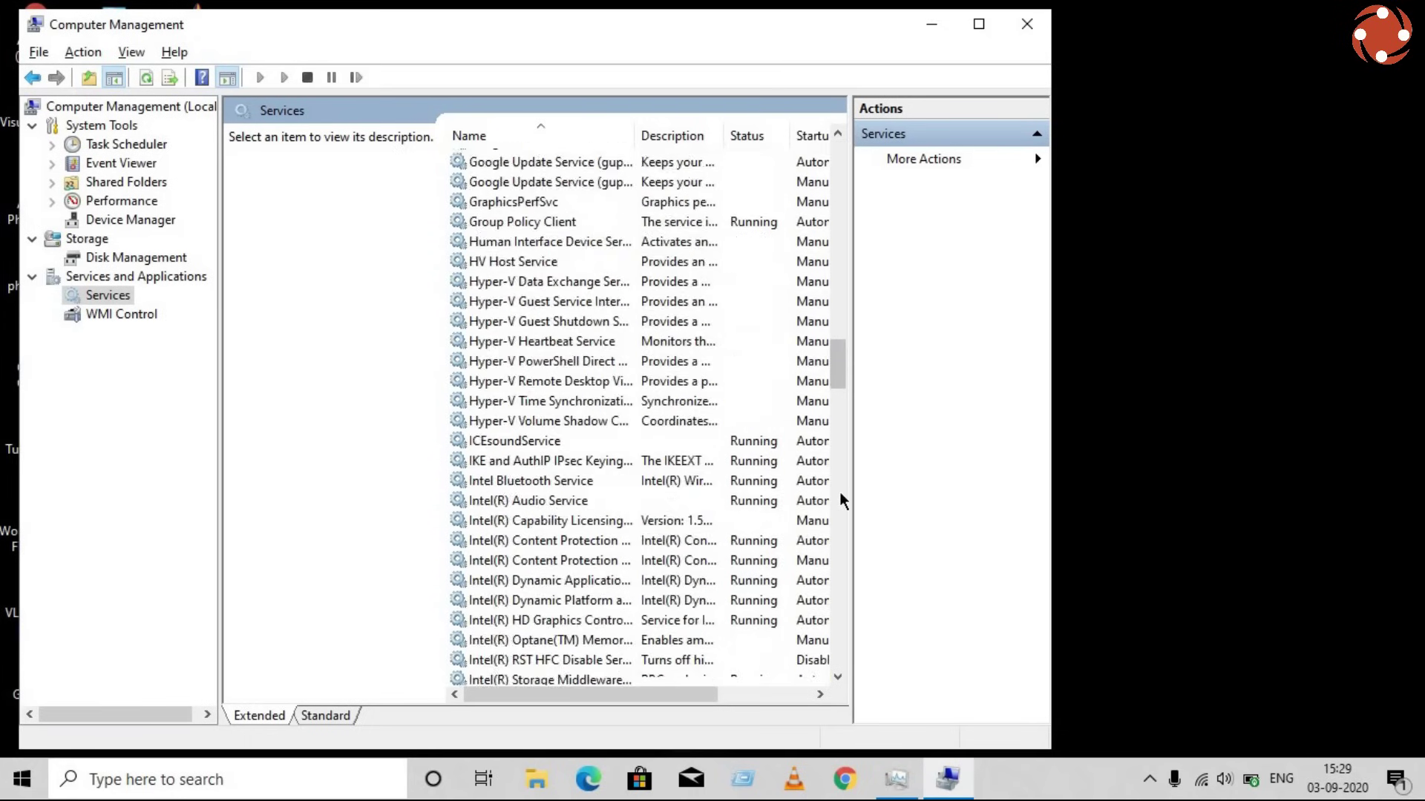
scroll(842, 584, down, 17)
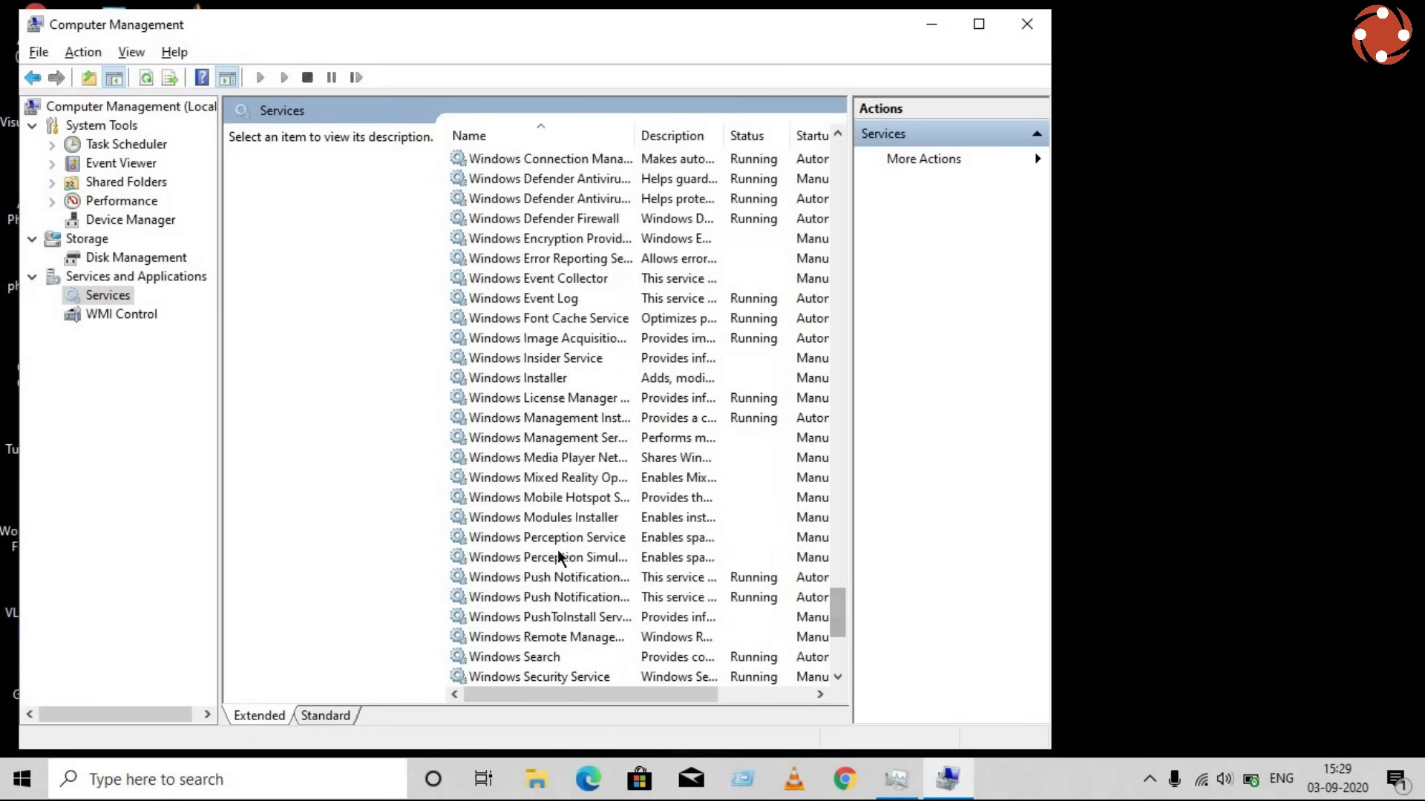
scroll(839, 653, down, 6)
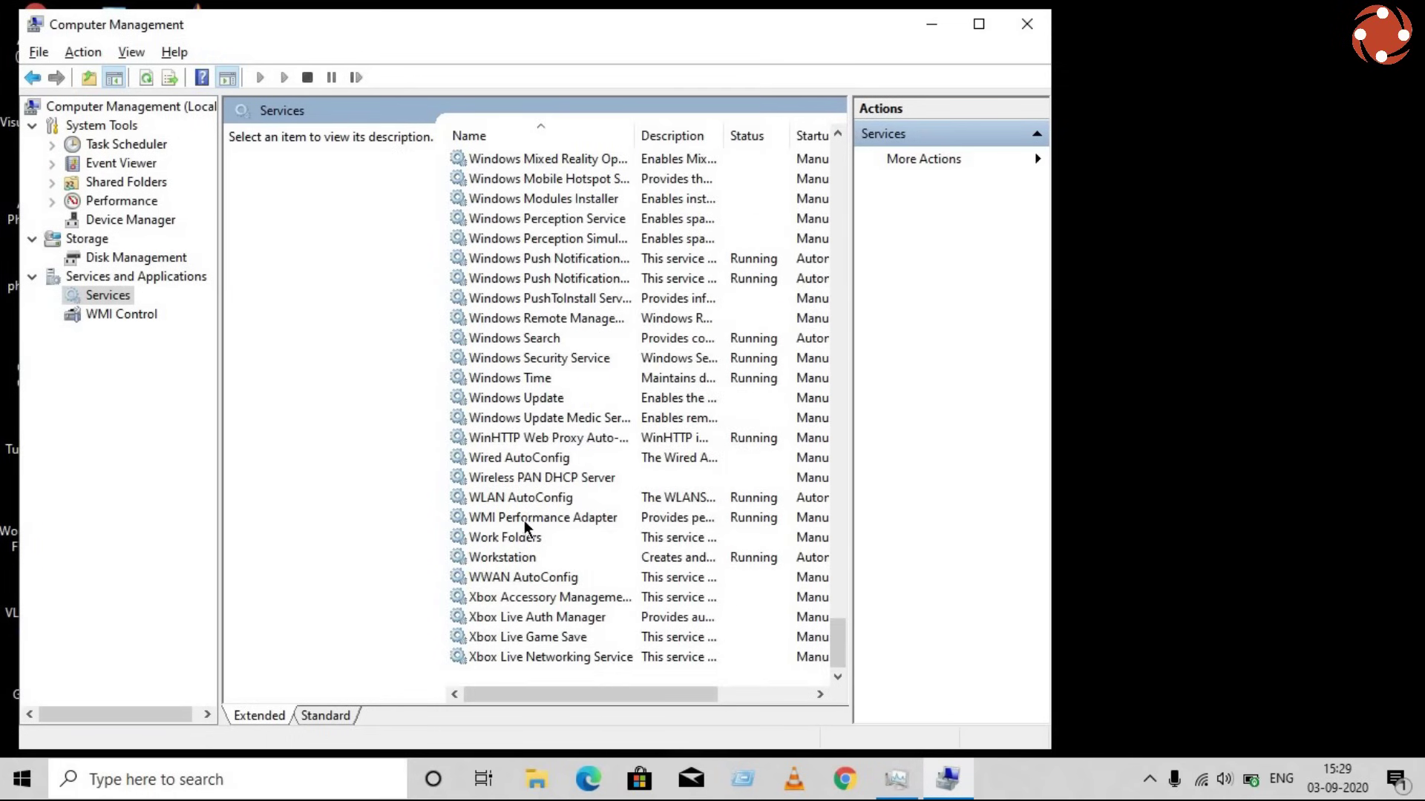
double_click(575, 402)
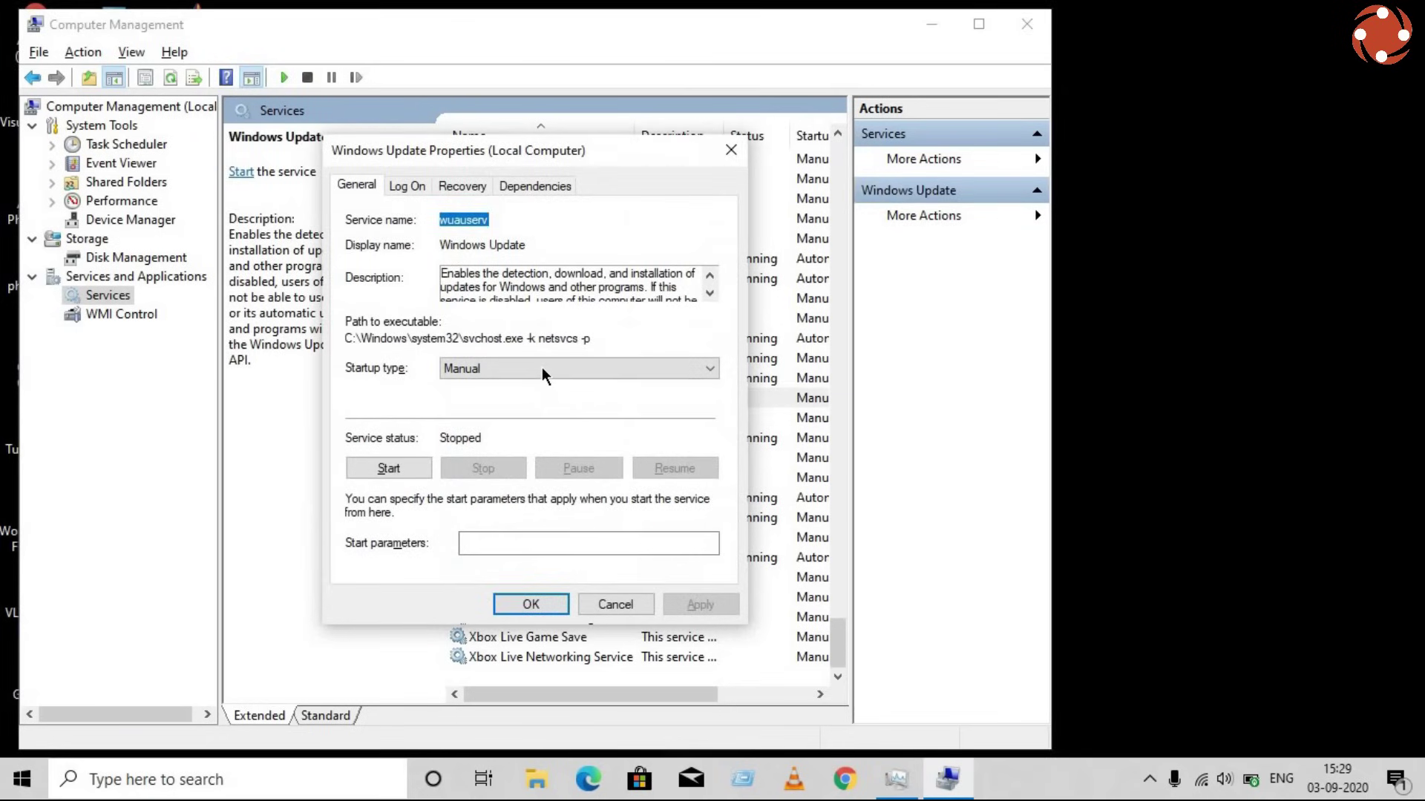
click(540, 367)
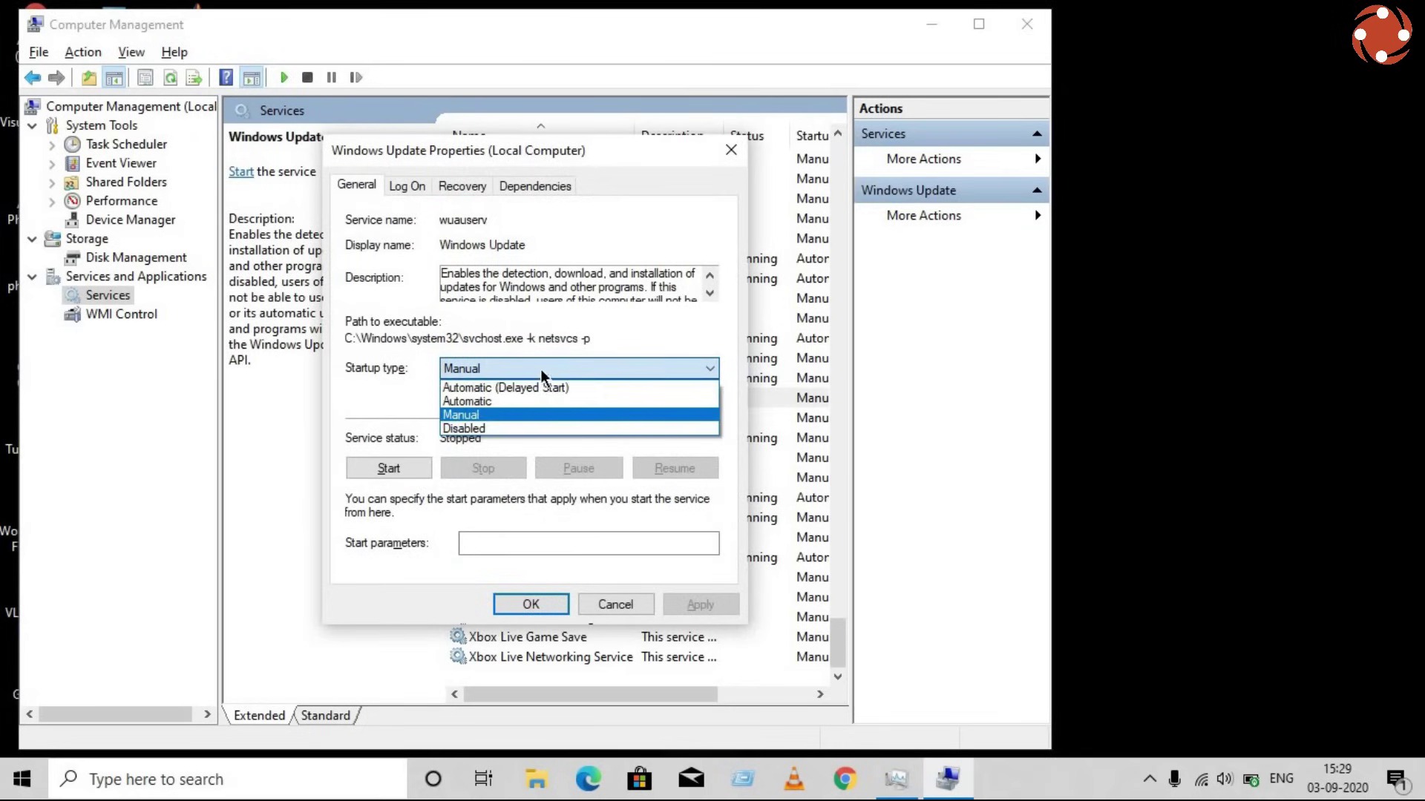
click(544, 430)
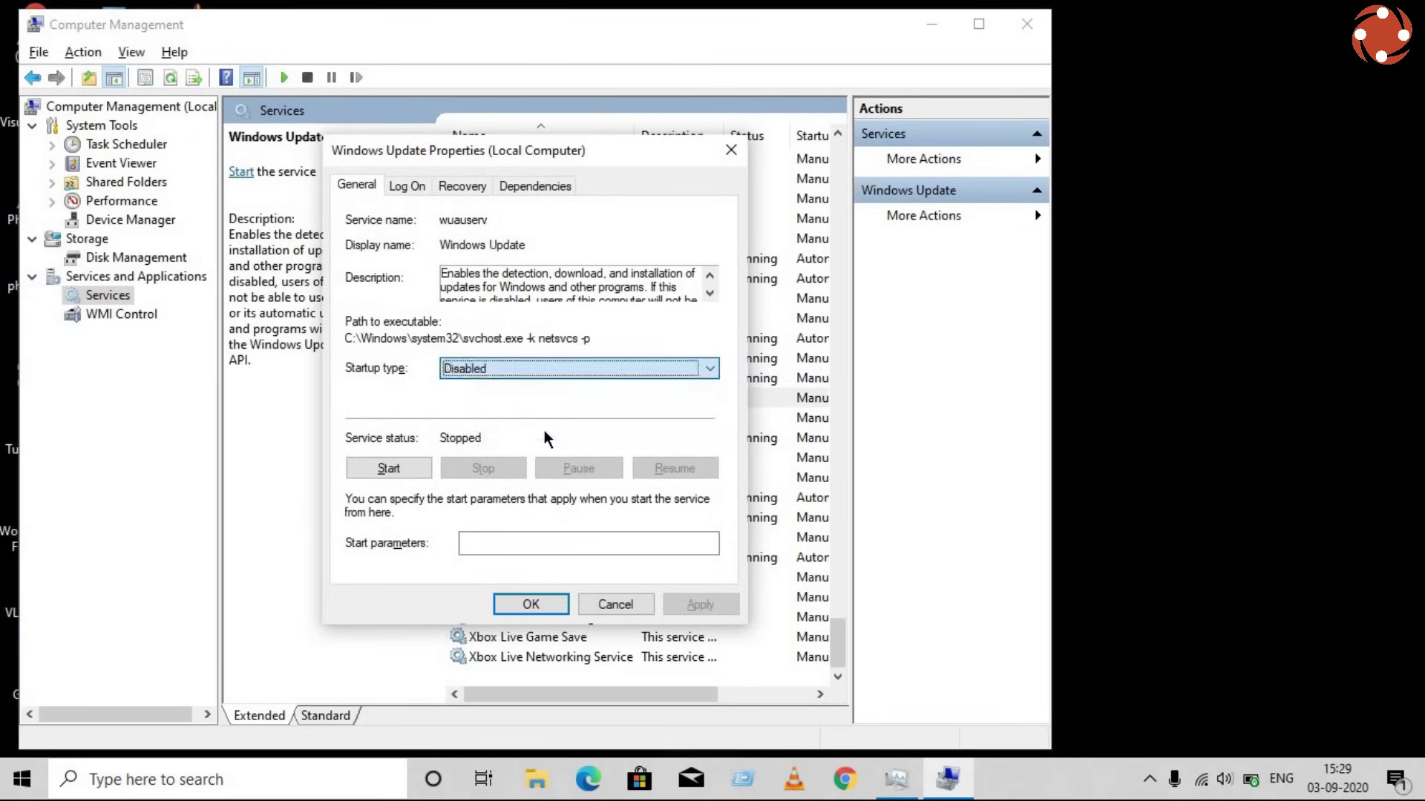
- Change the Windows Update service's startup type to Manual
click(542, 363)
key(Down)
key(Down)
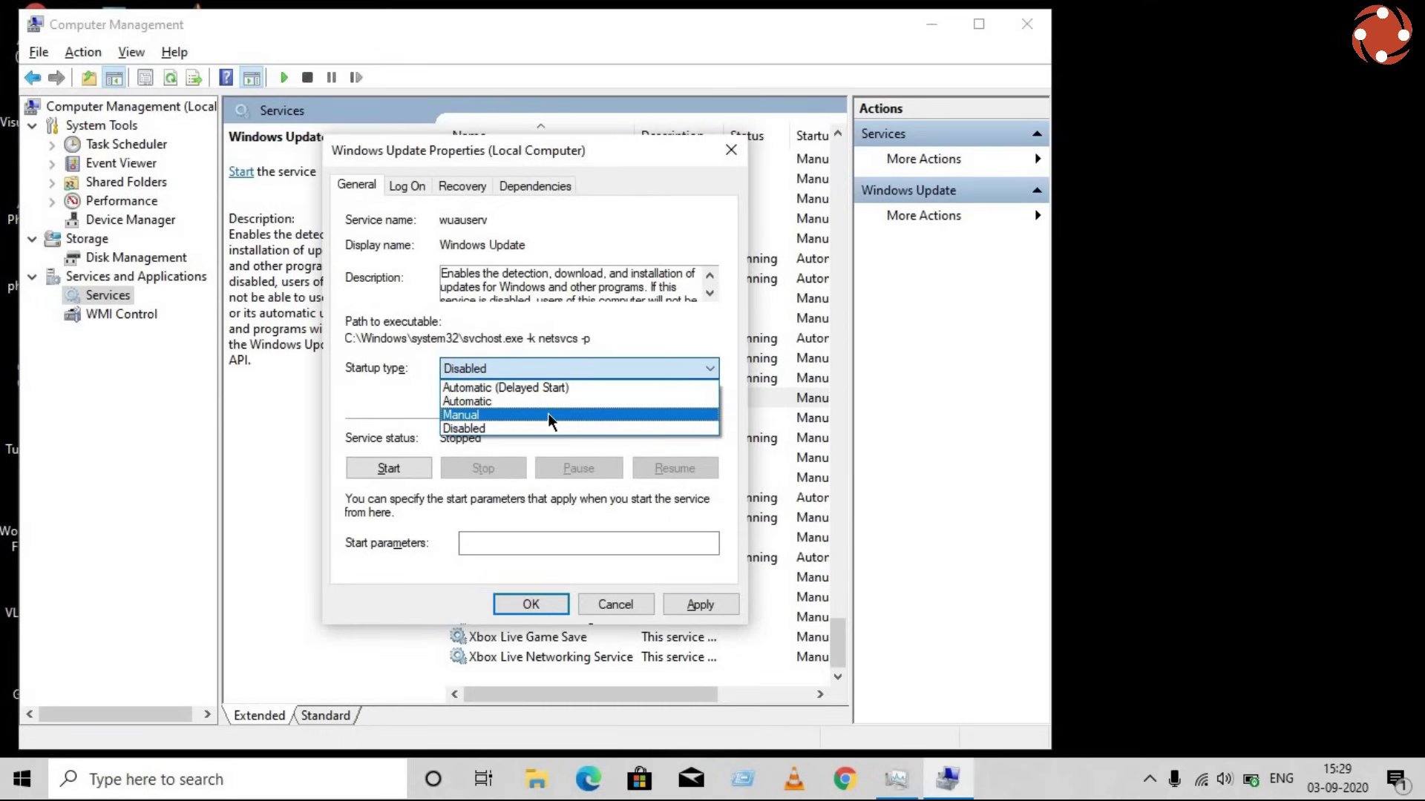
click(547, 415)
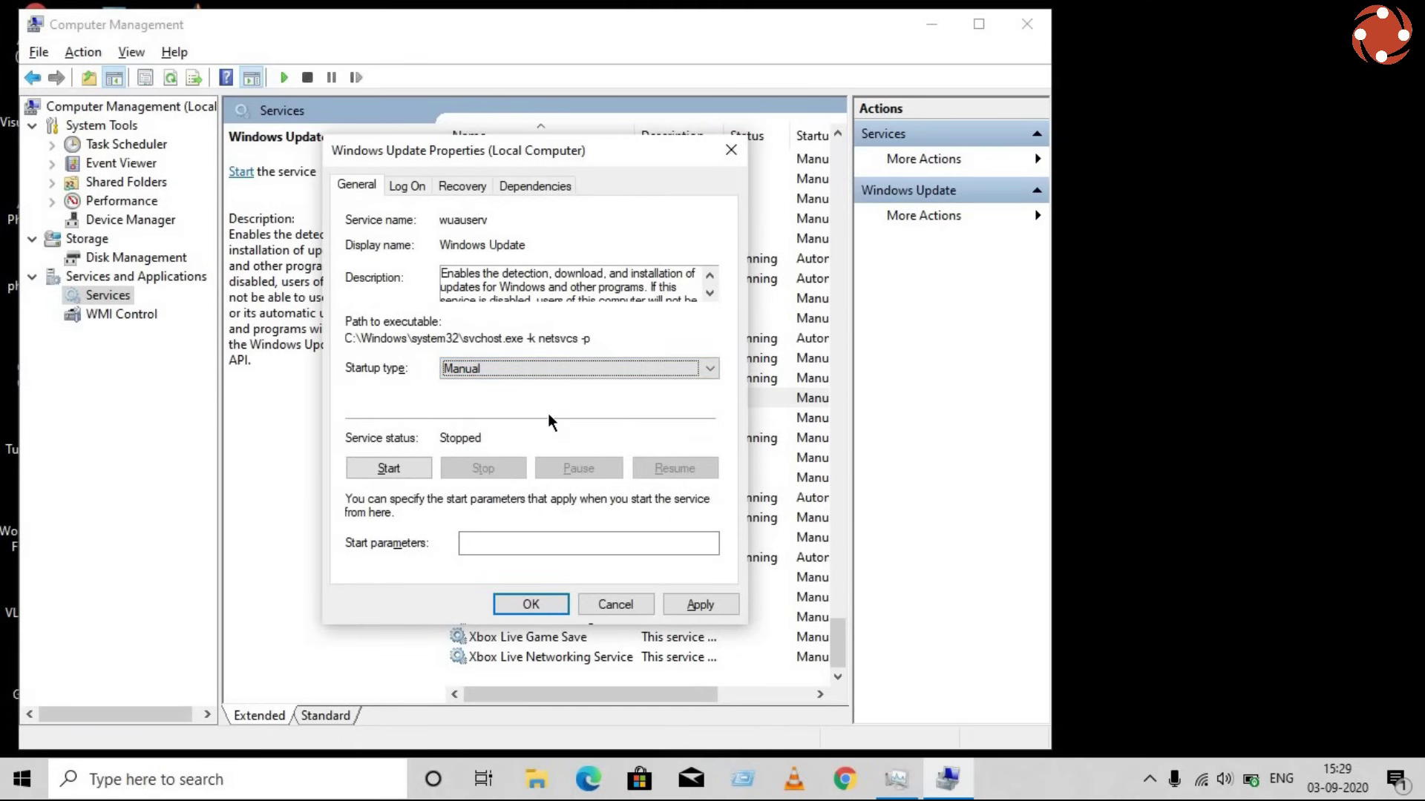
- Start the Windows Update service, then apply and close its properties
click(386, 468)
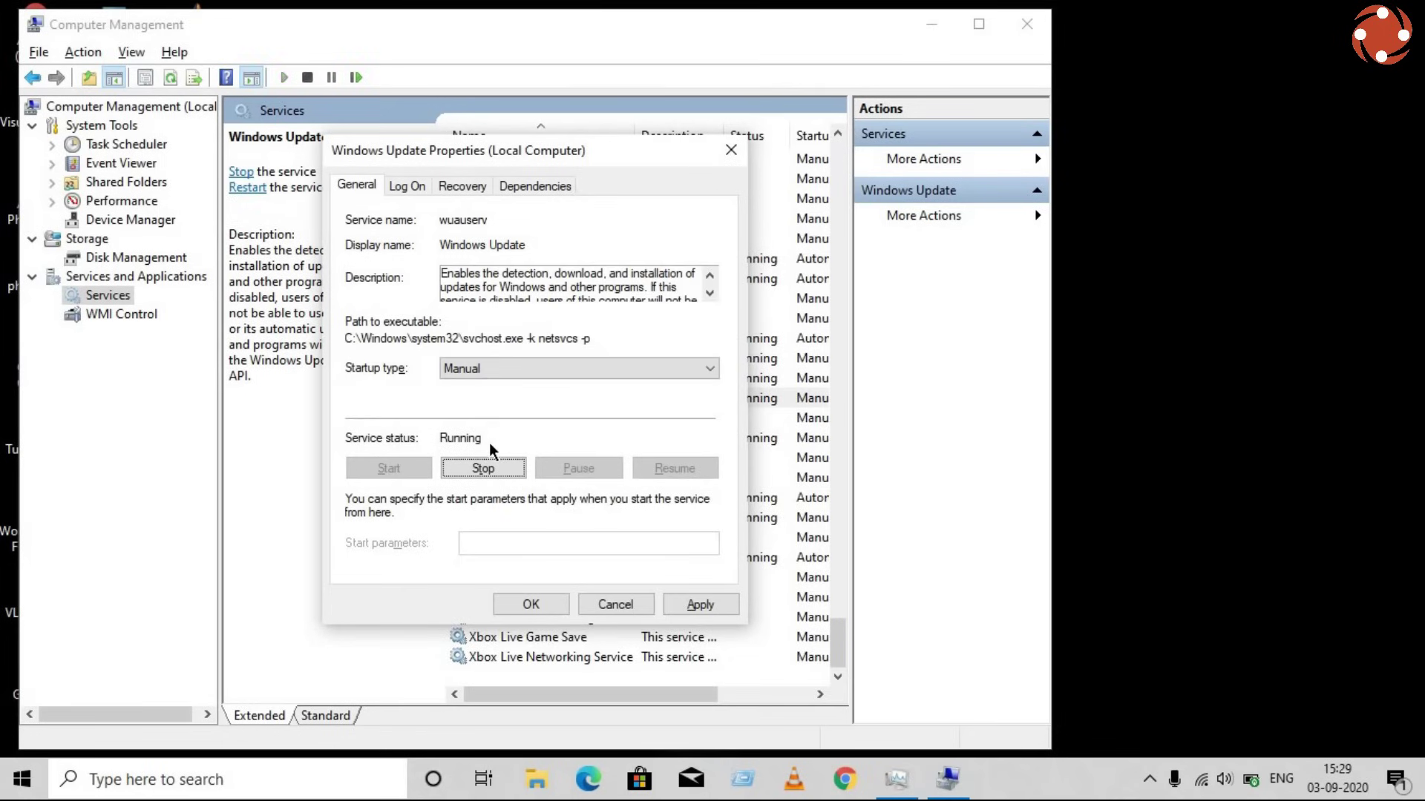
click(704, 605)
click(705, 606)
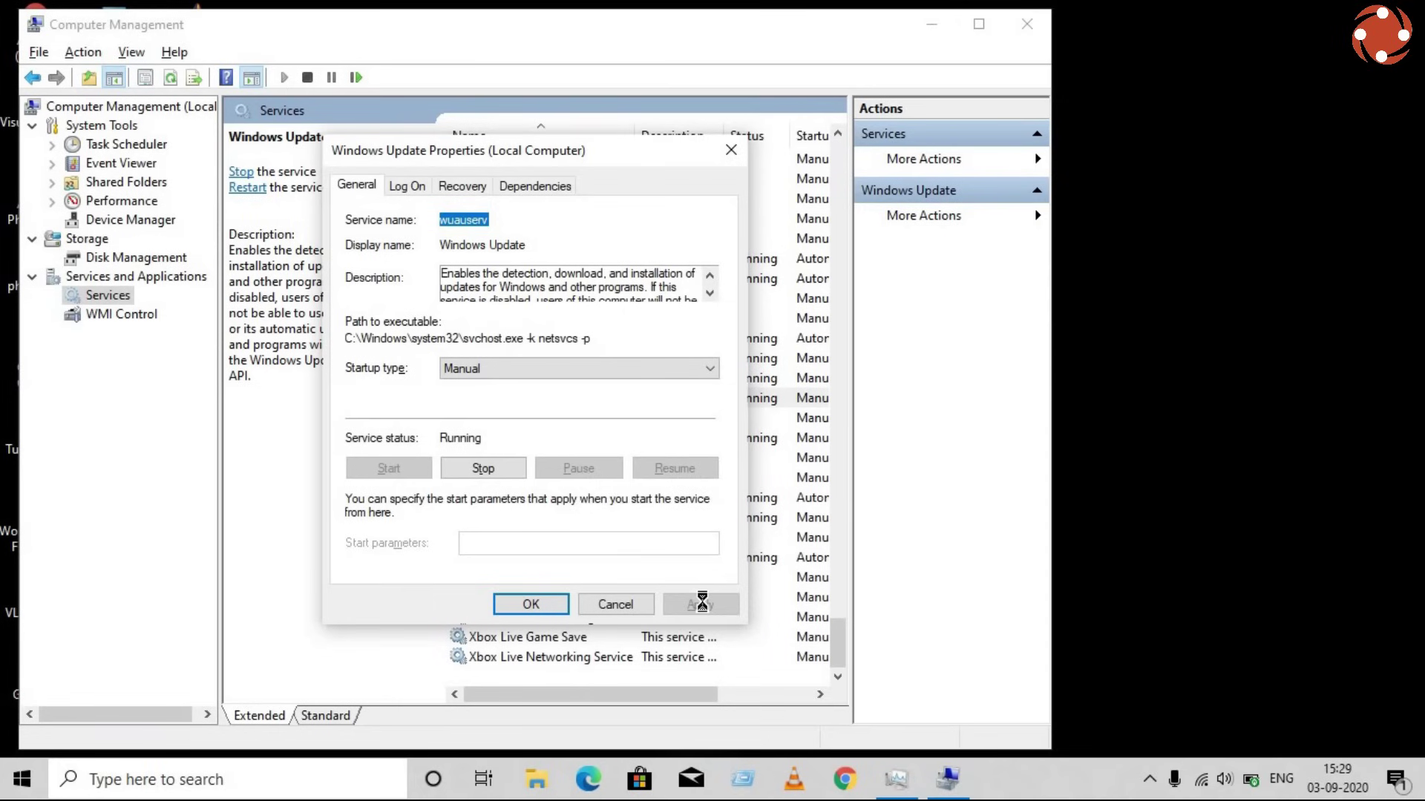
click(541, 607)
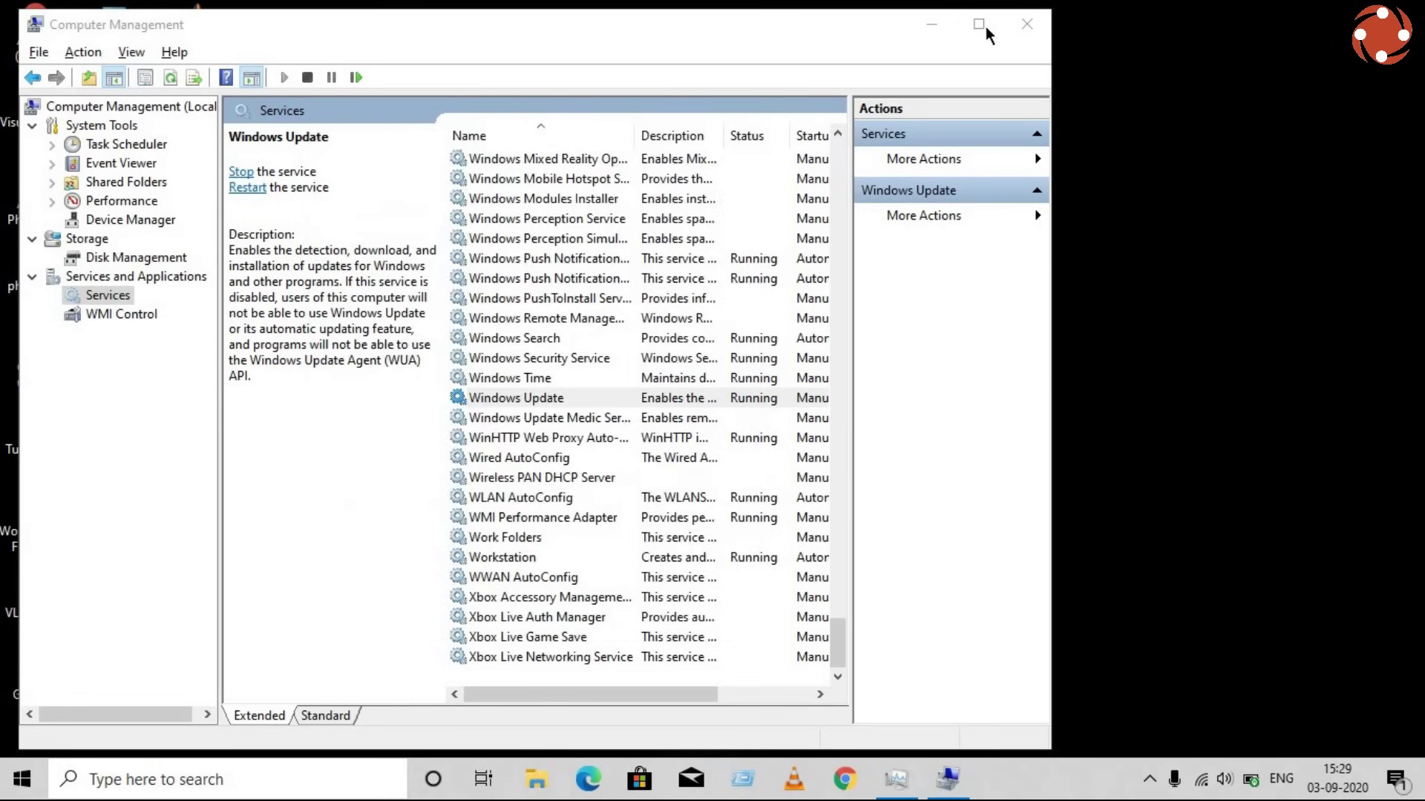
- Minimize Computer Management and refresh the desktop
click(934, 28)
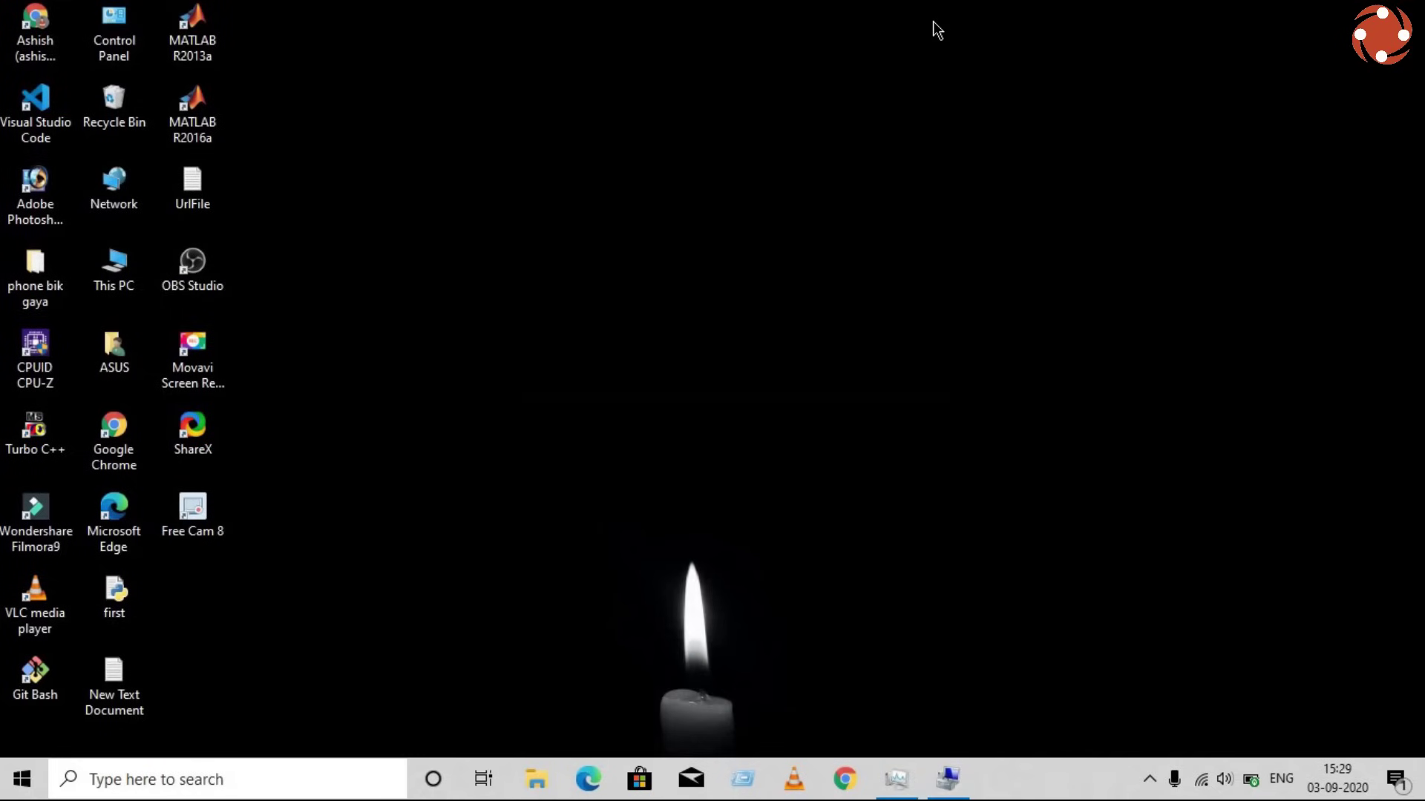
right_click(593, 185)
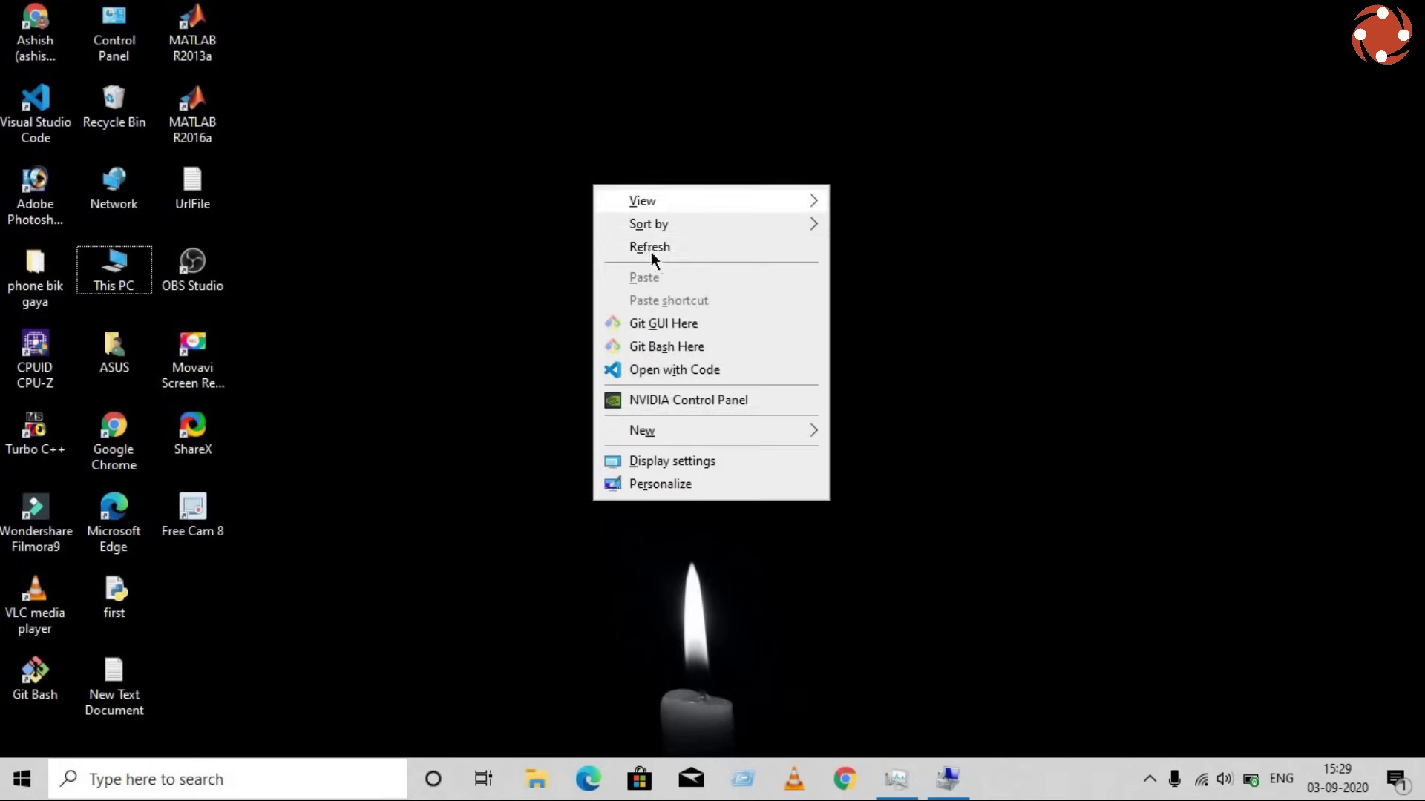
click(653, 255)
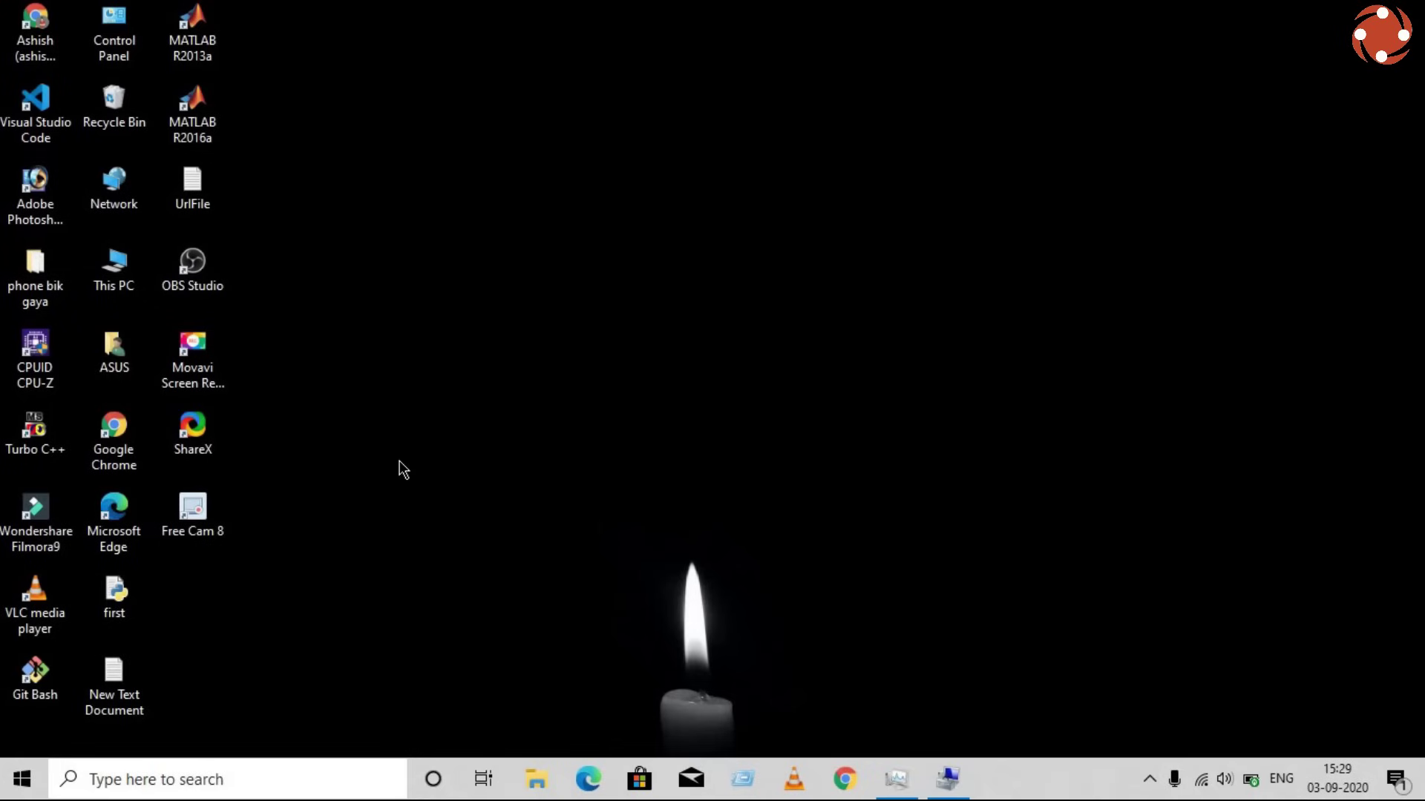
- Open Windows Settings, also finding it through a Windows search for "sett"
click(23, 779)
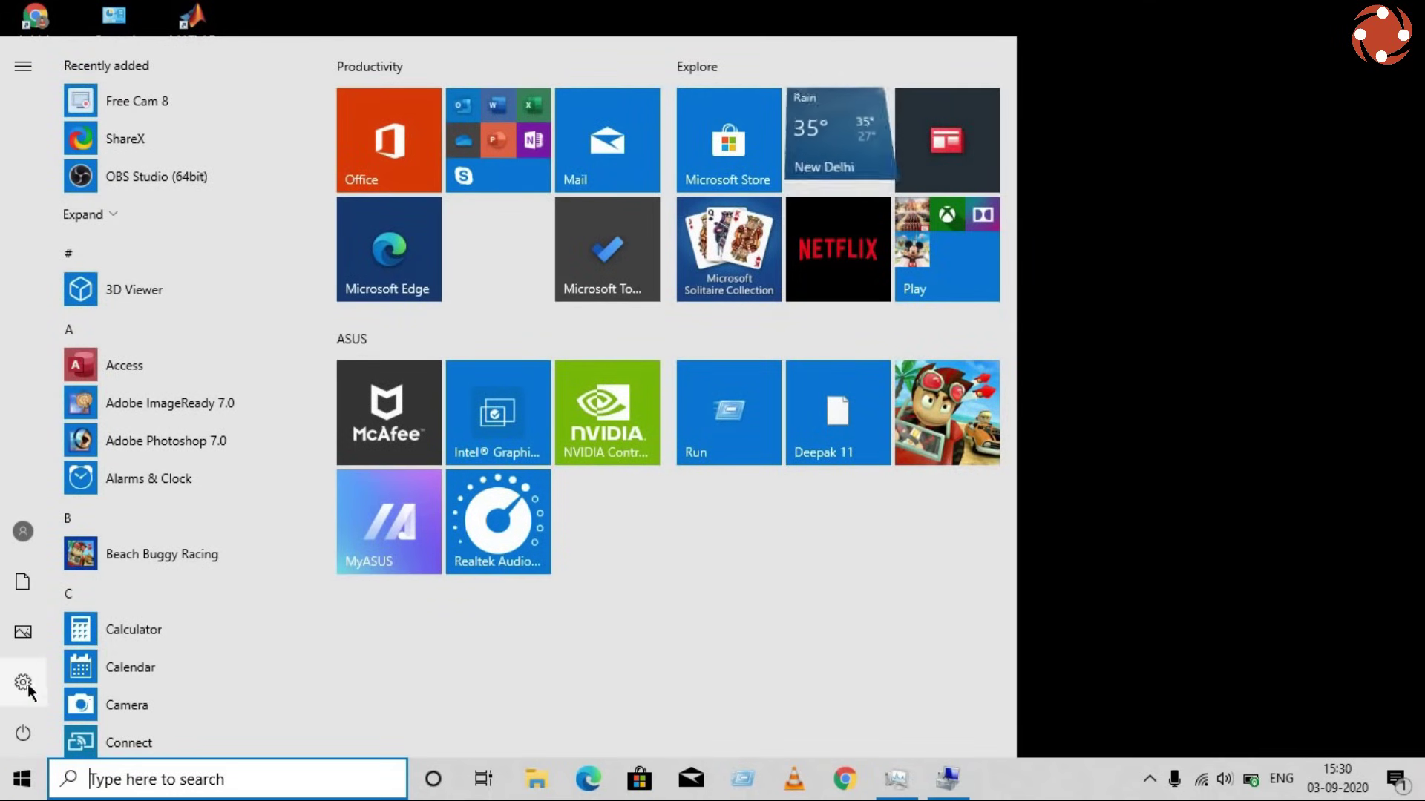
click(28, 683)
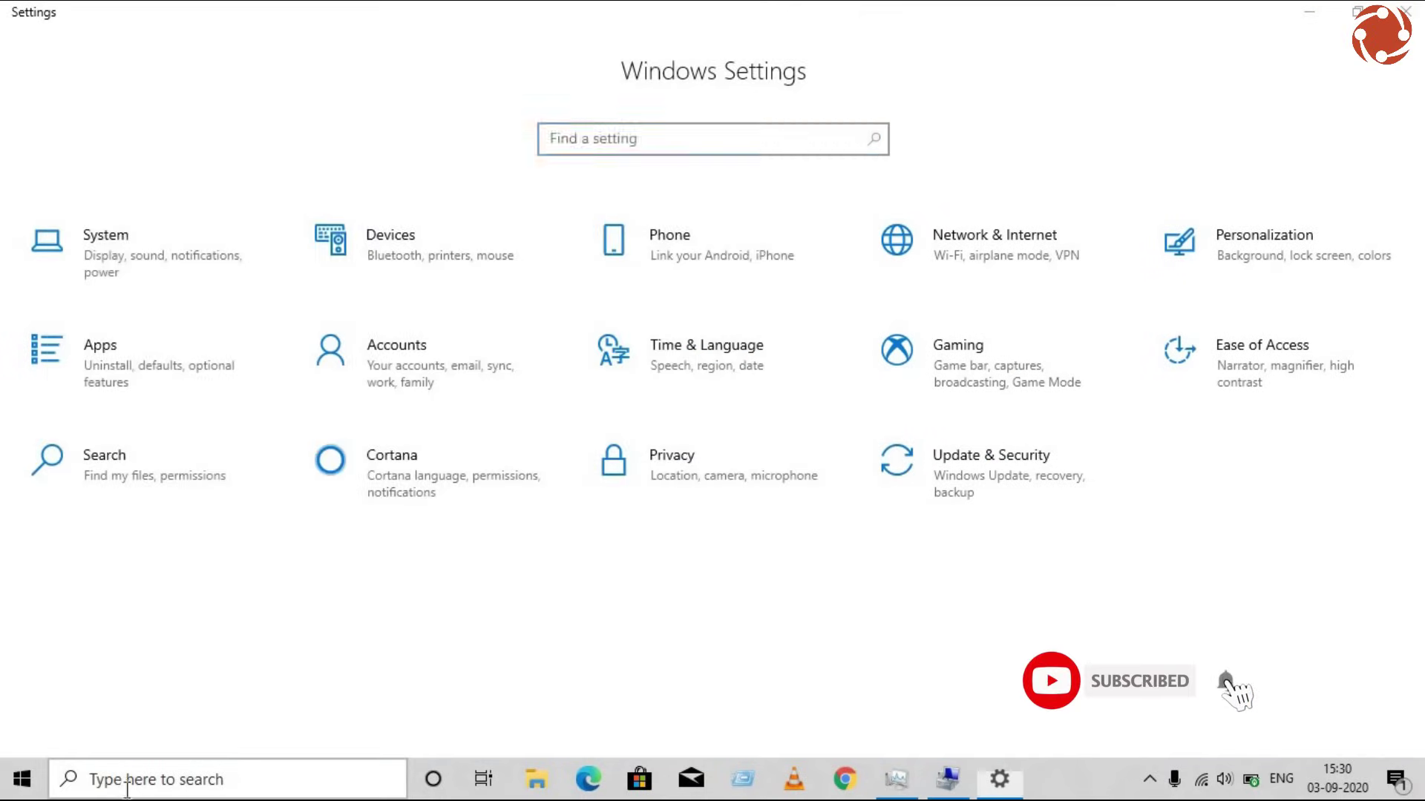
click(138, 781)
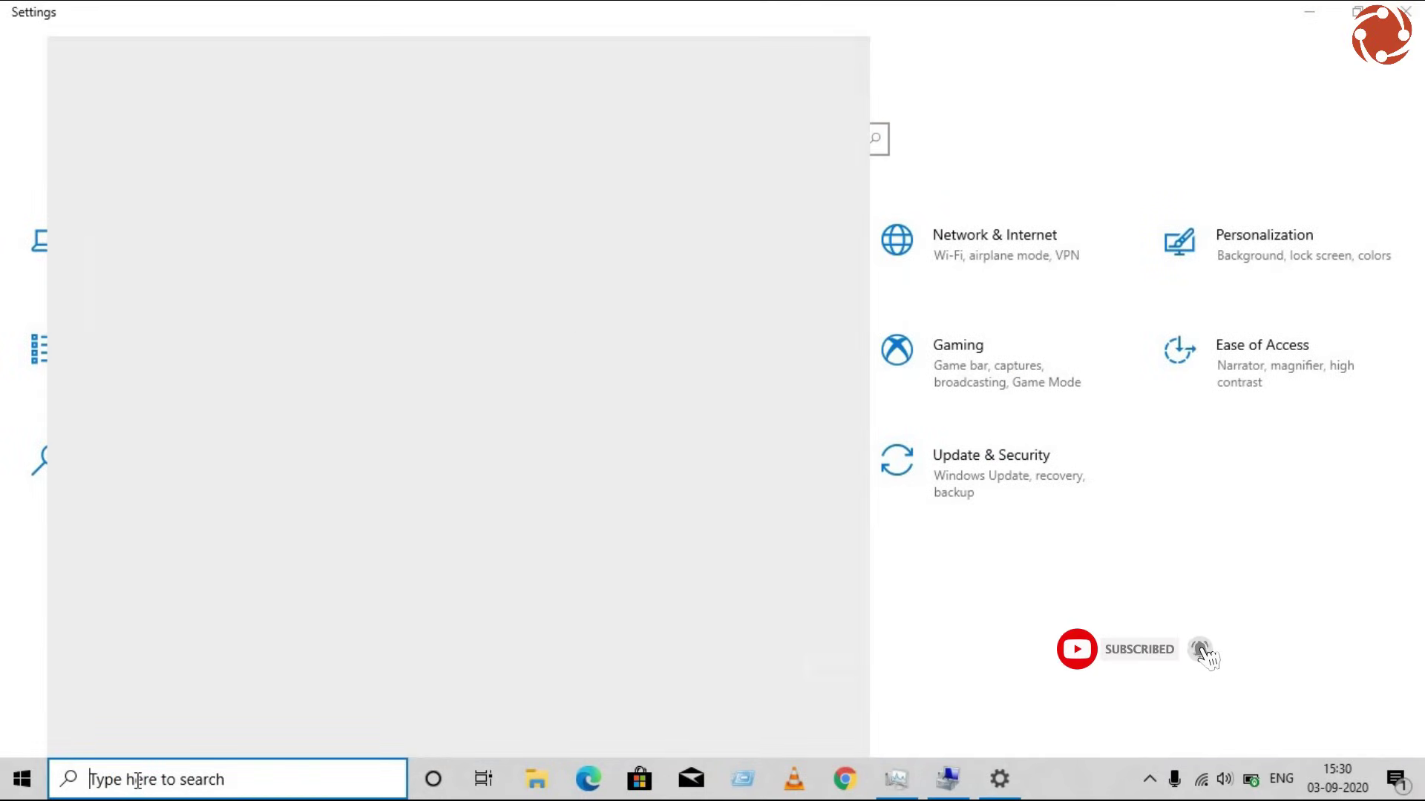
text(sett)
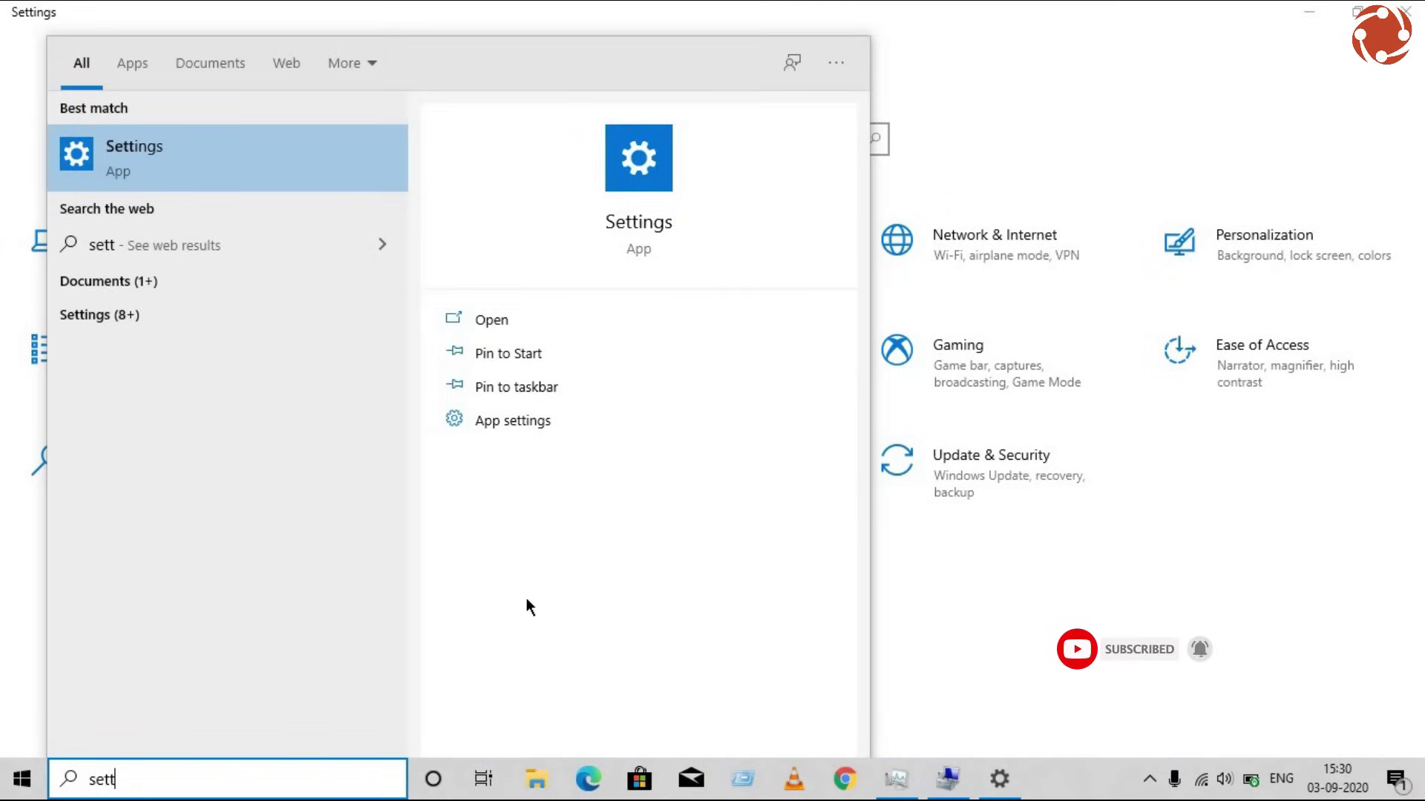
click(568, 323)
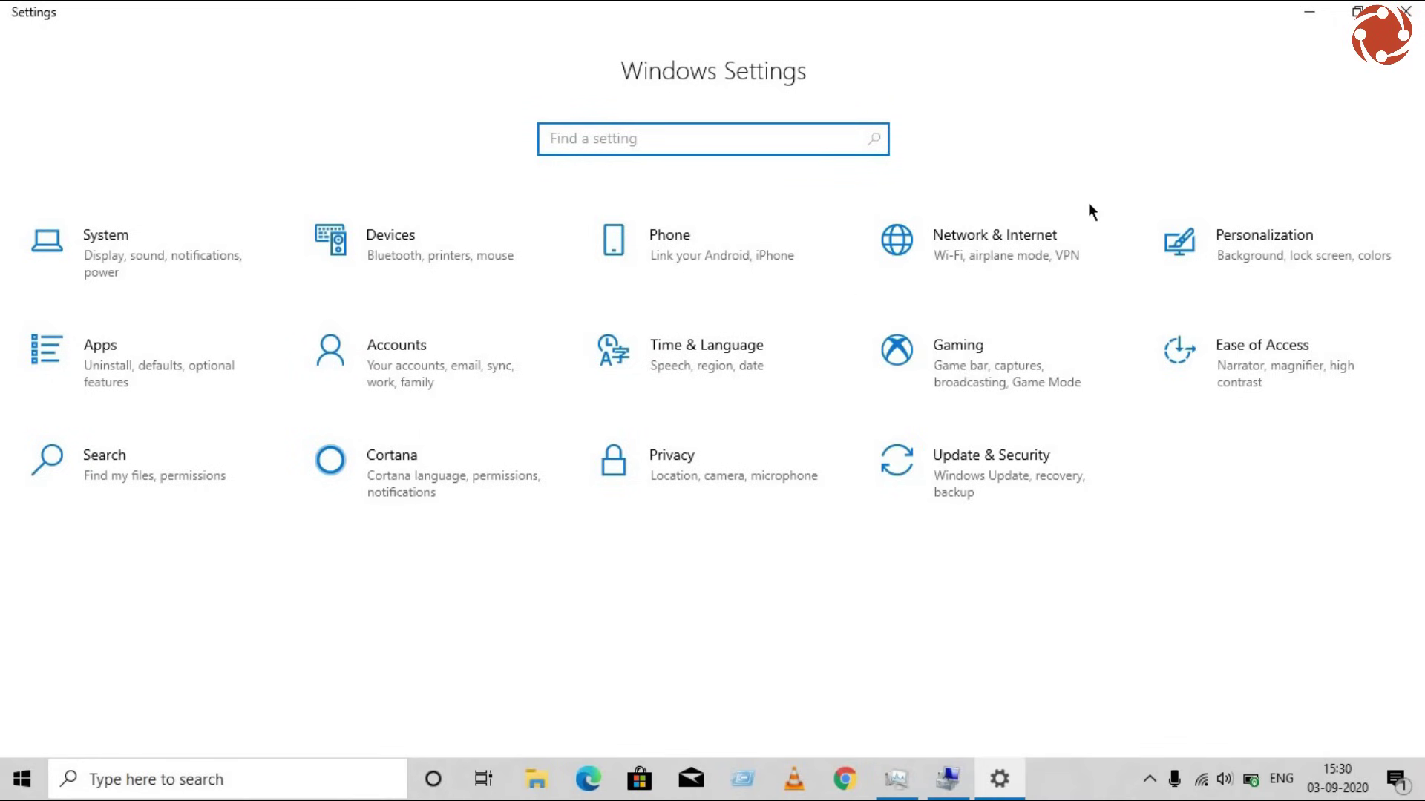
- In the Network & Internet settings, open the AndroidAP 2 Wi-Fi network's properties and go to its metered connection option
click(1028, 254)
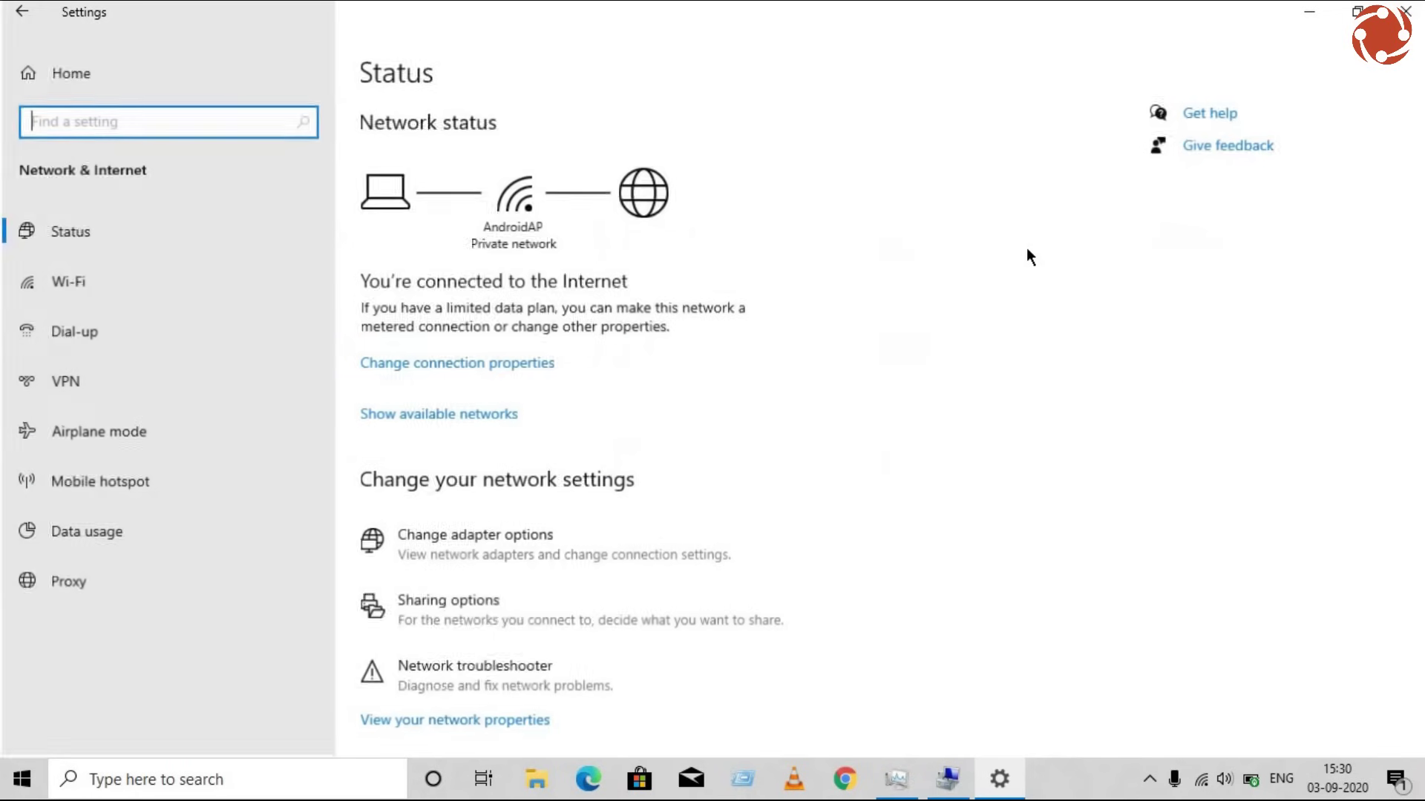
click(1202, 788)
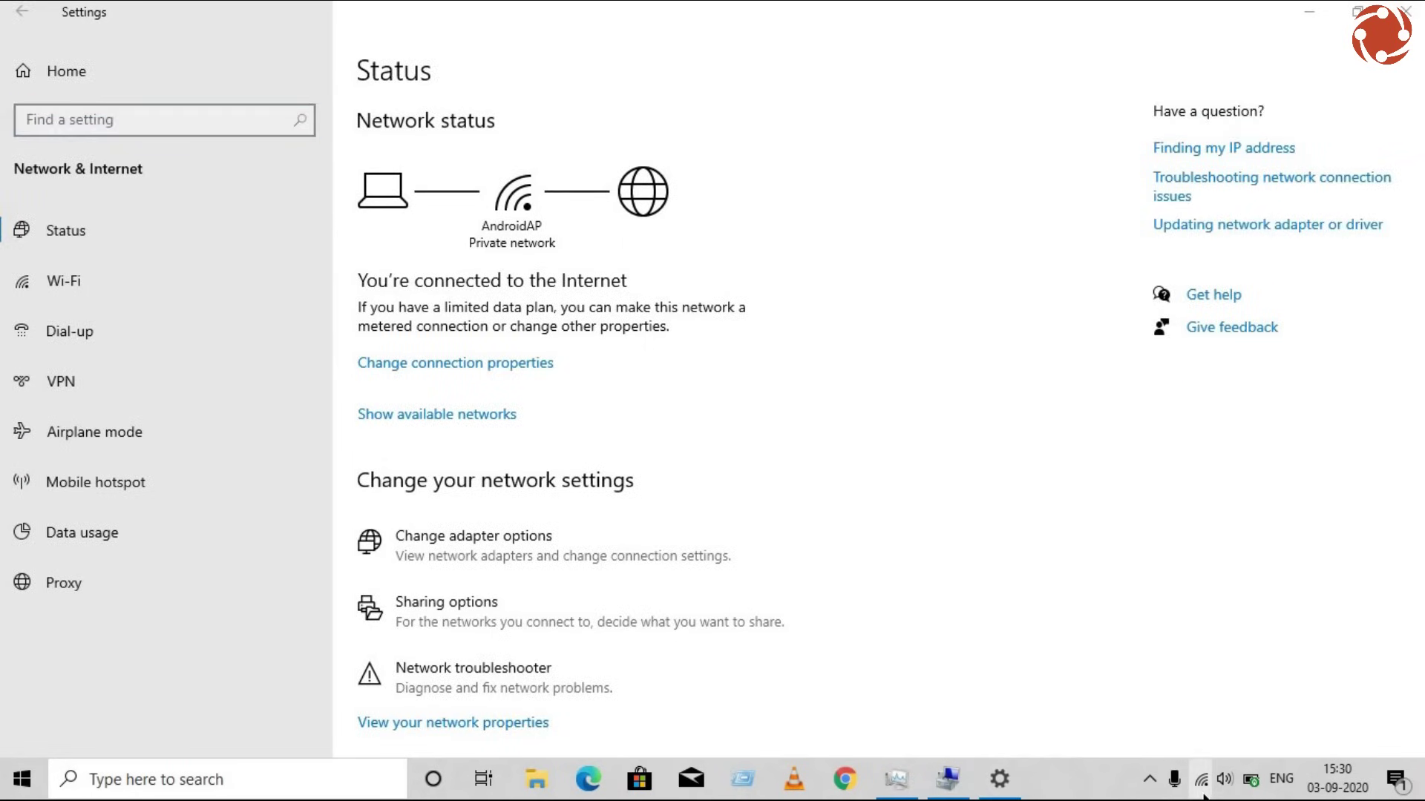
click(974, 456)
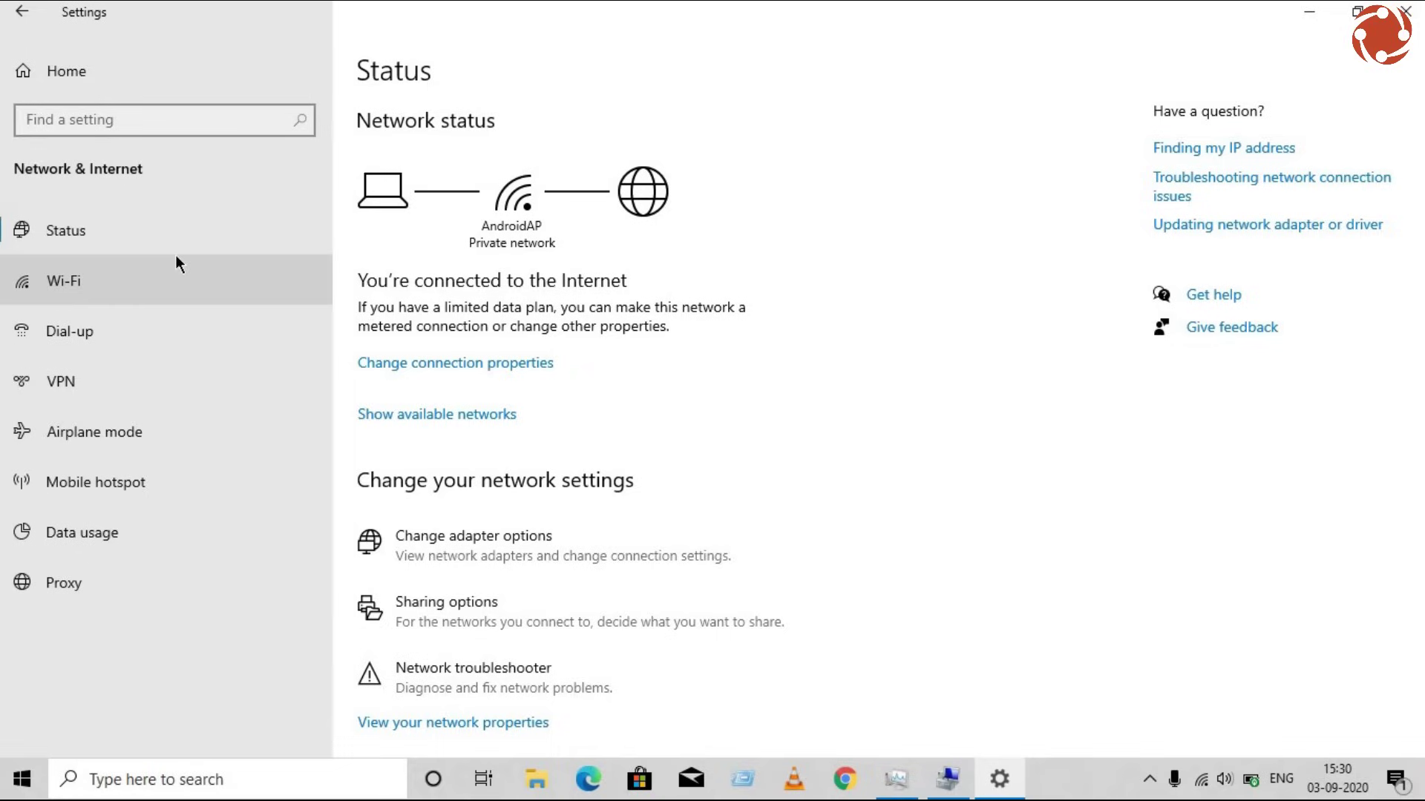
click(199, 289)
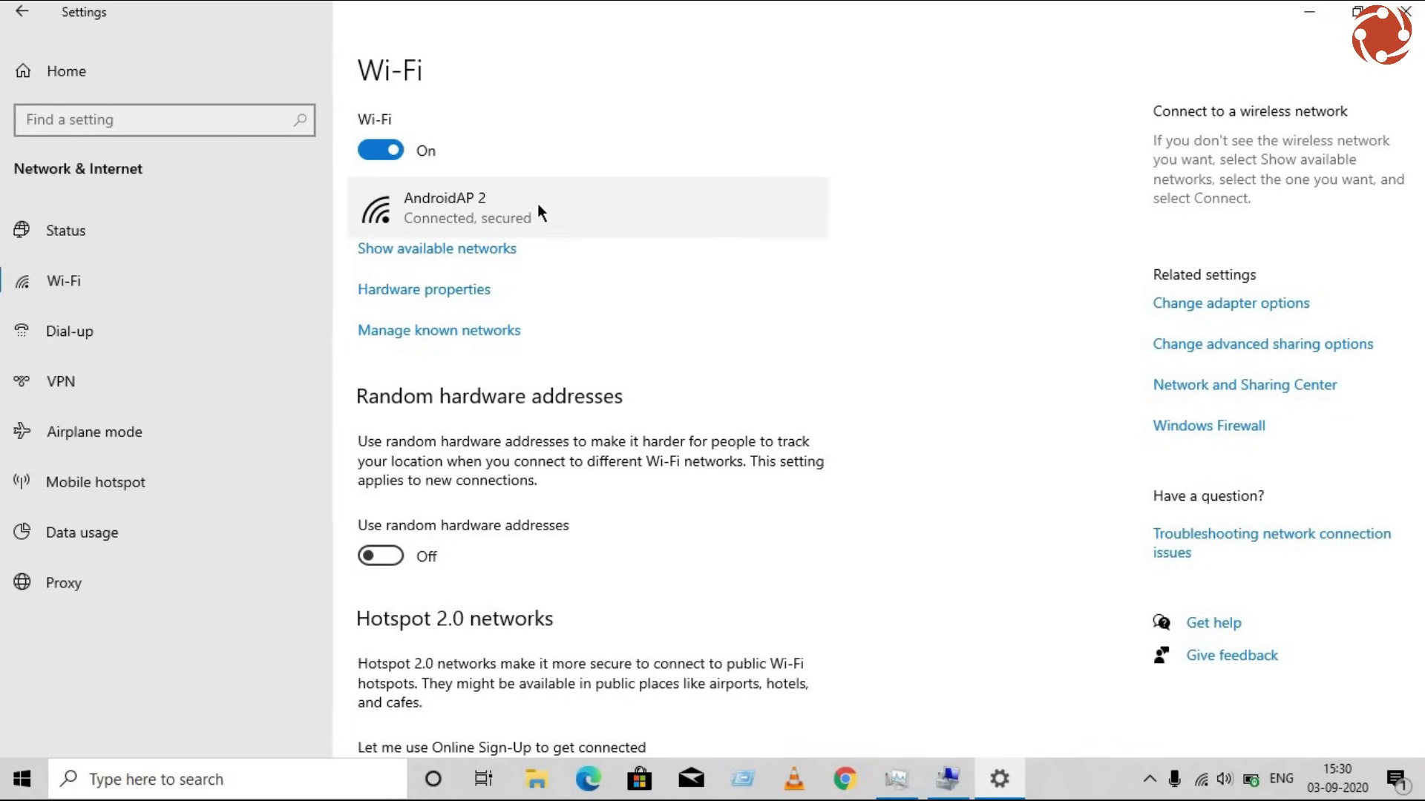
click(503, 216)
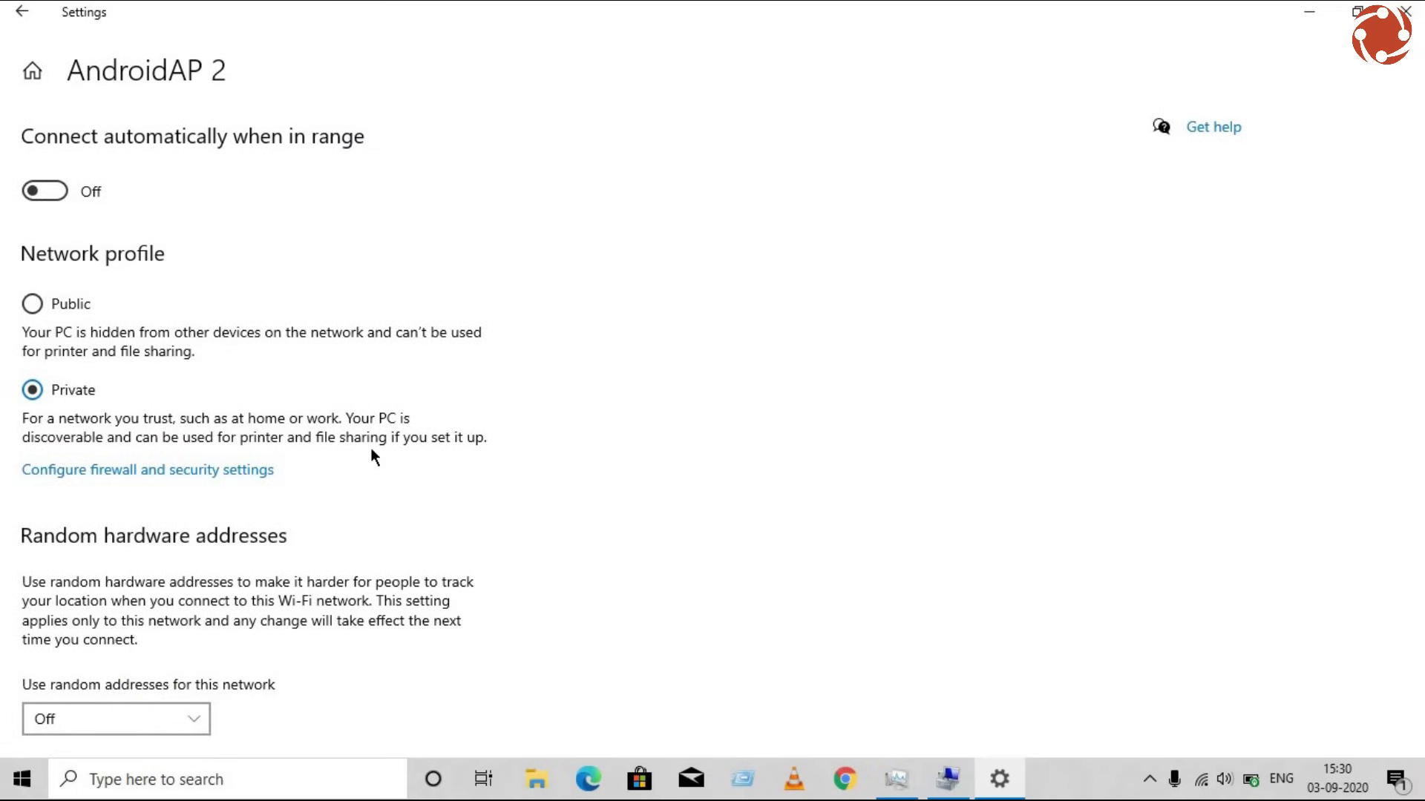
scroll(371, 448, down, 6)
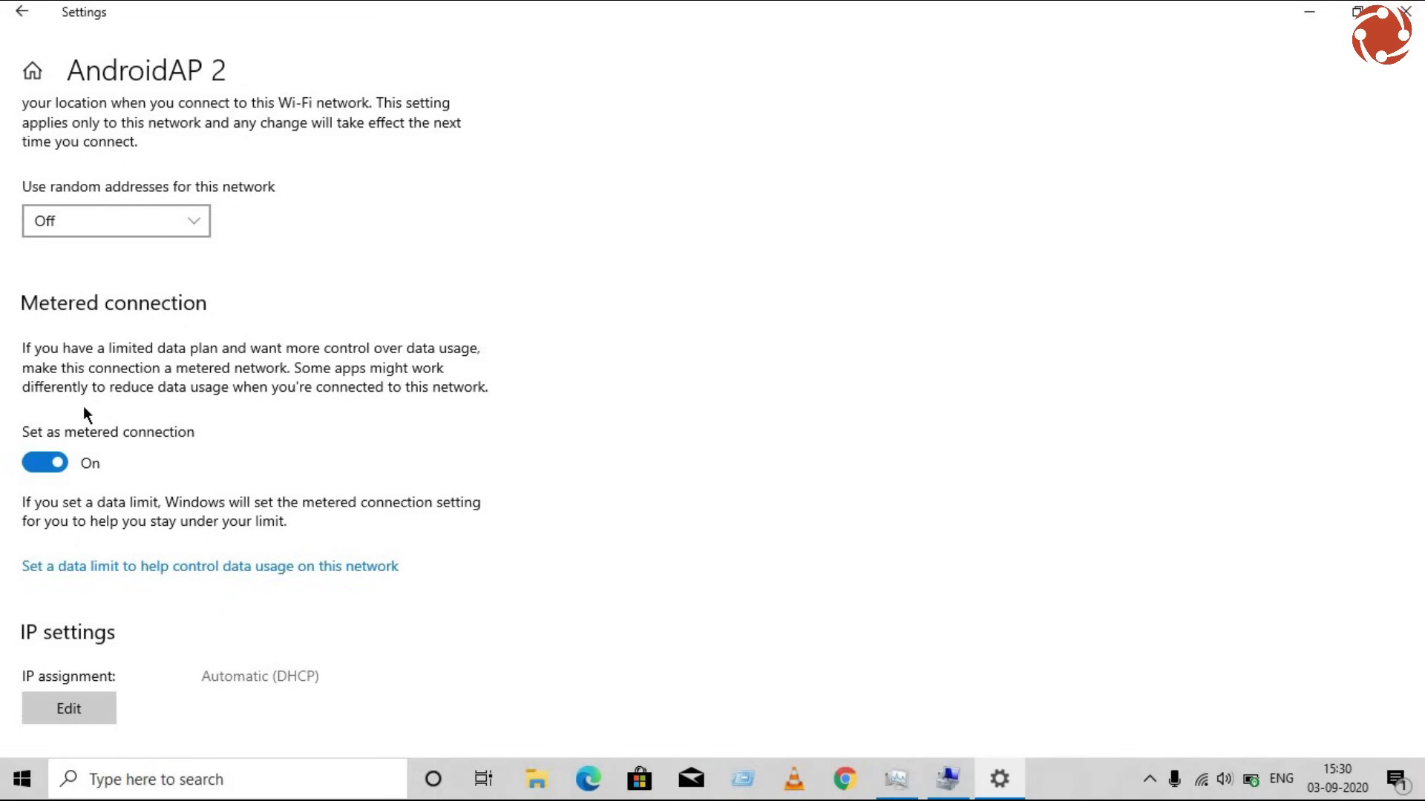
- Switch the AndroidAP 2 network's metered connection setting off and back on, and minimize the Settings window
click(43, 460)
click(43, 460)
click(1300, 14)
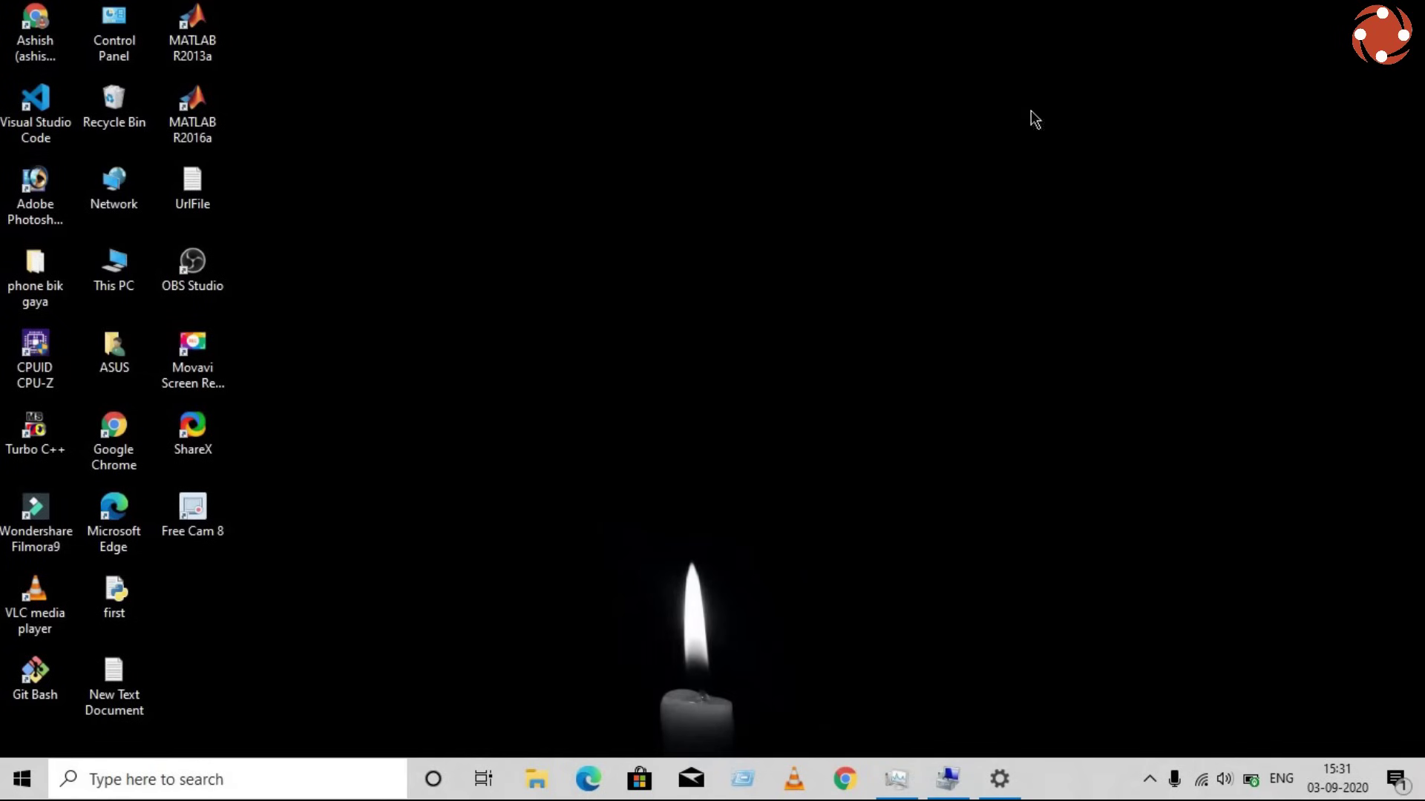
- Refresh the desktop
right_click(893, 193)
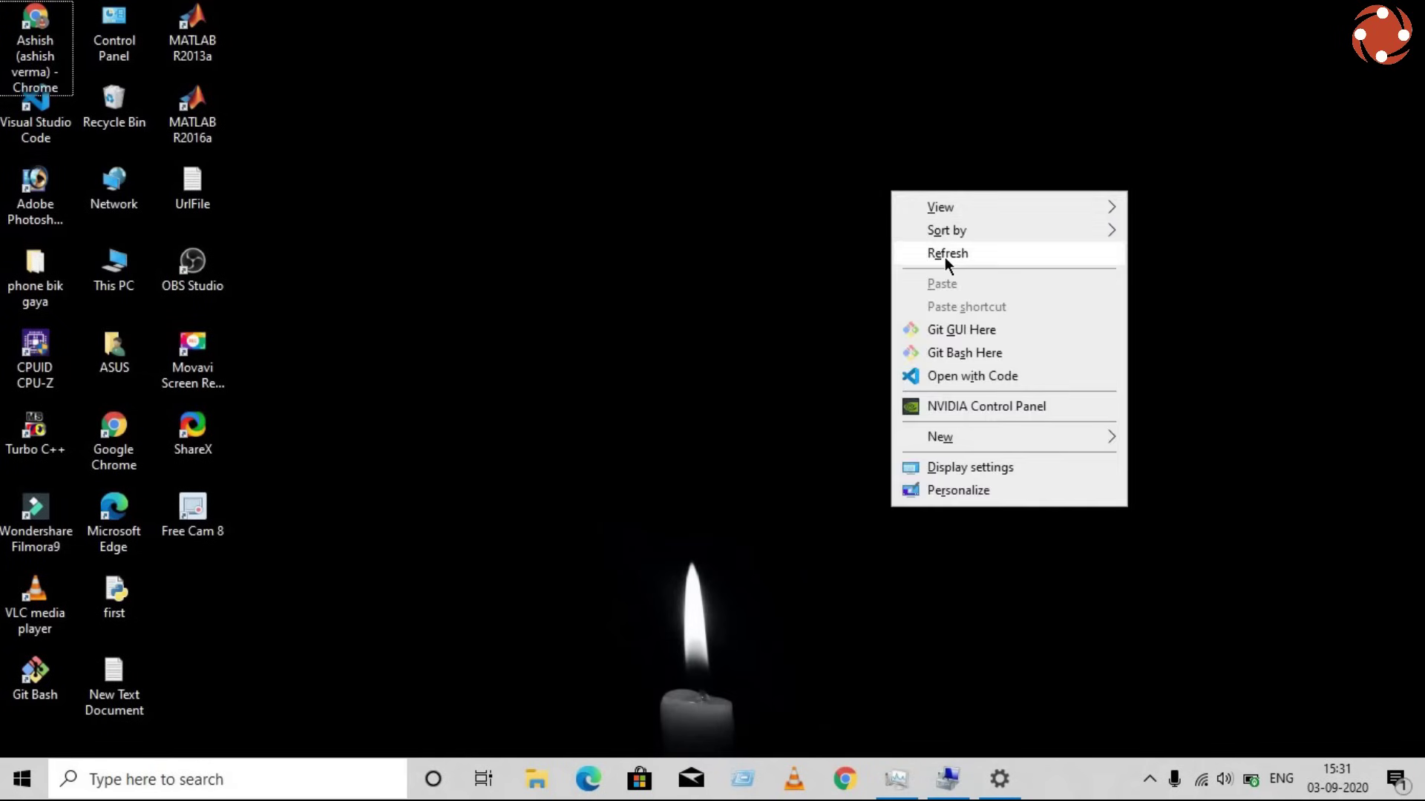
click(945, 257)
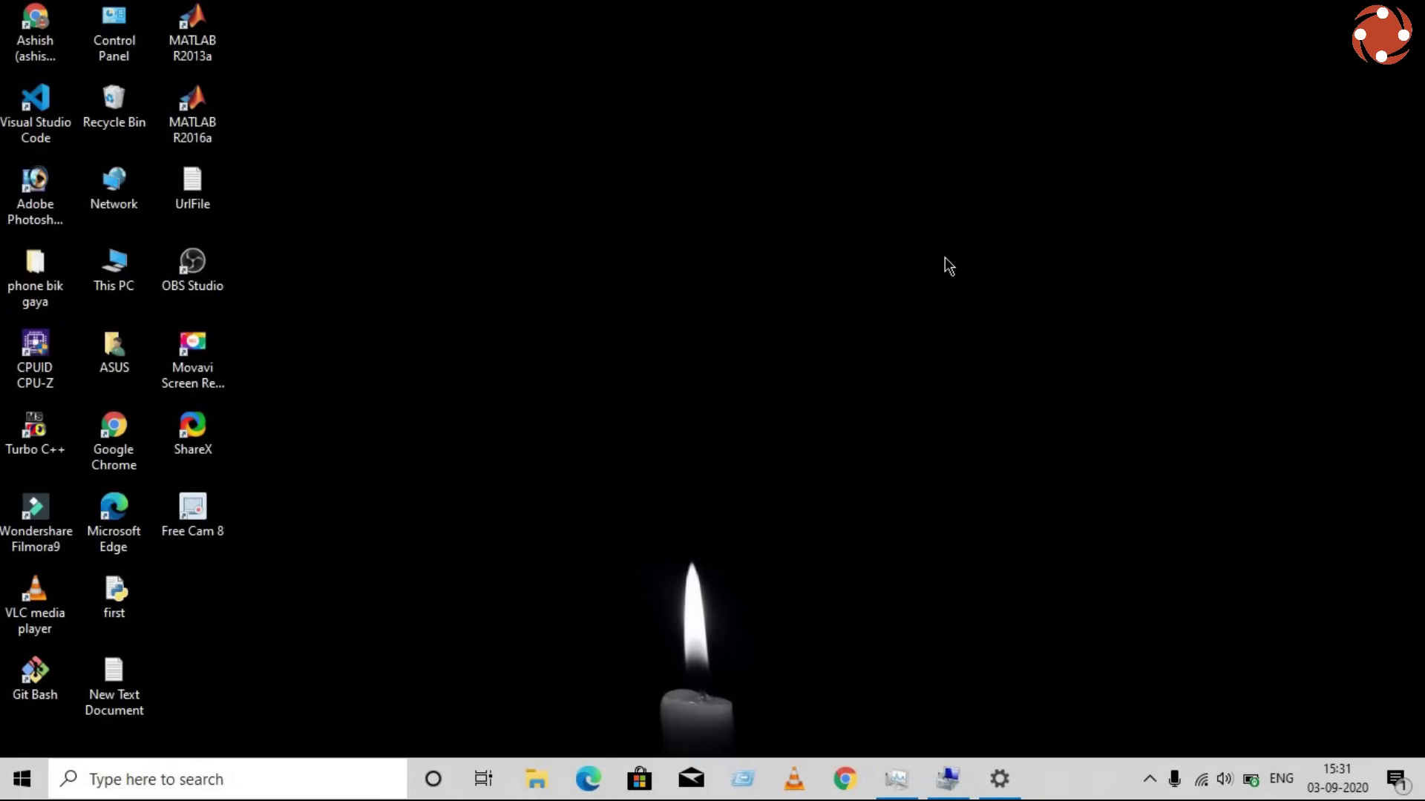
drag(946, 257, 566, 408)
- Turn off the Live Tile for the Office app pinned to Start
click(22, 778)
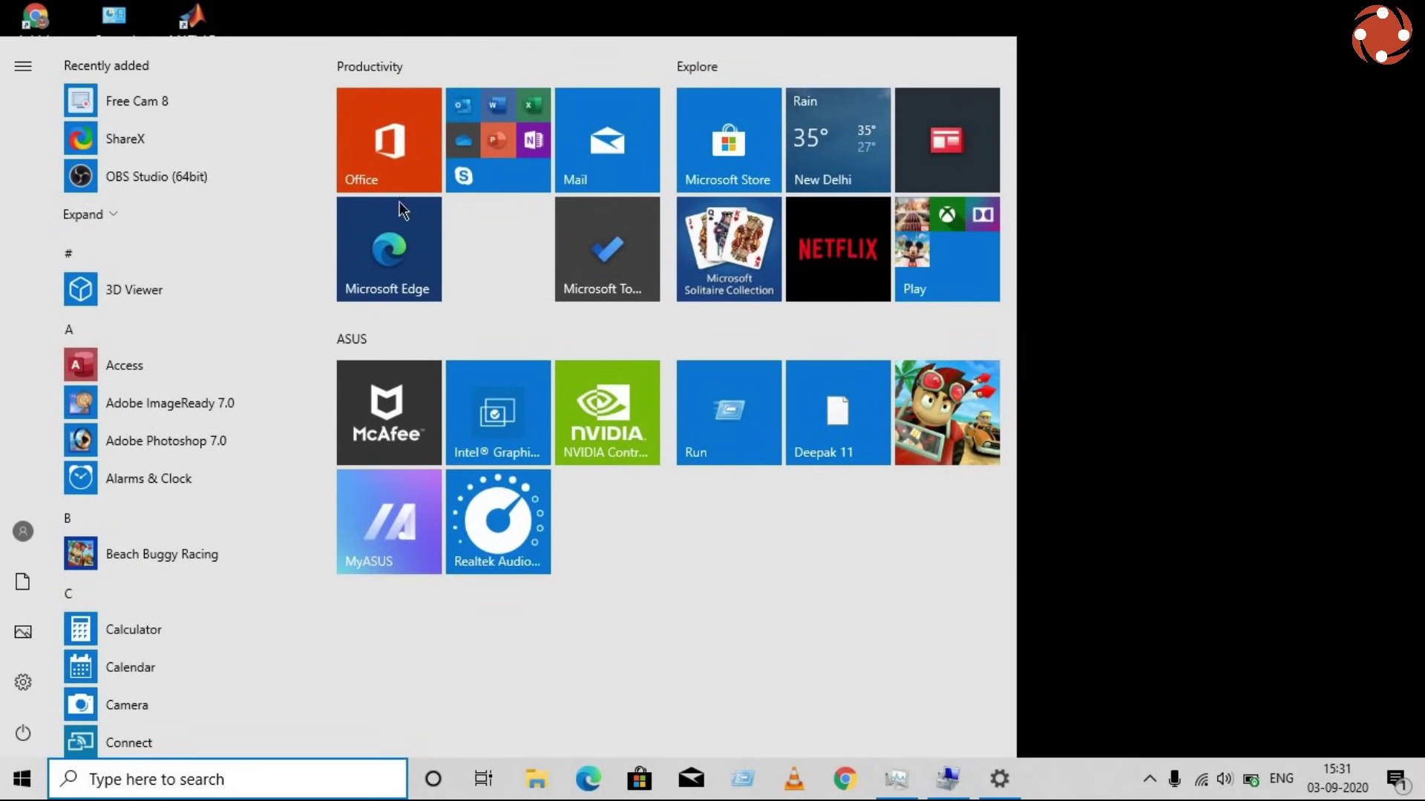
right_click(377, 153)
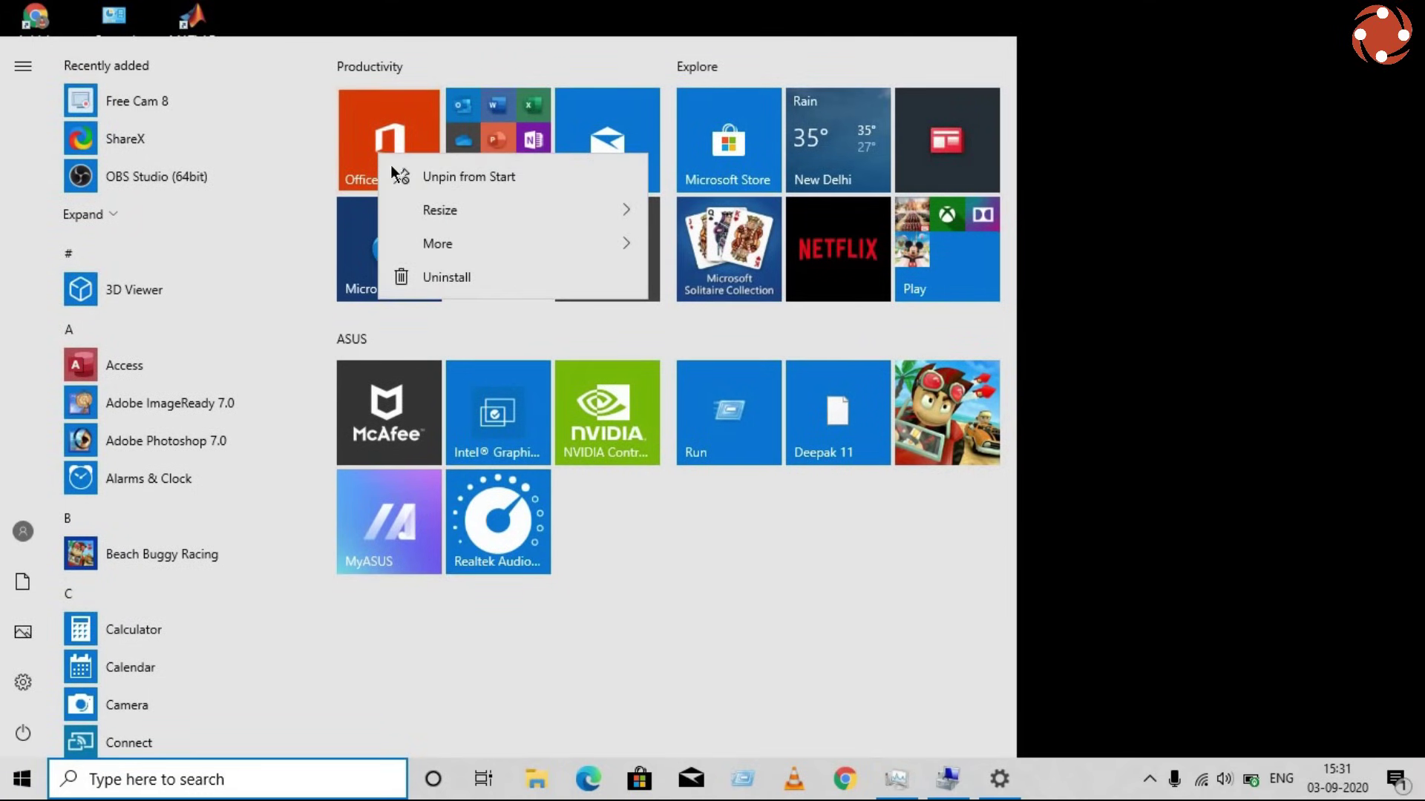
mouse_move(447, 241)
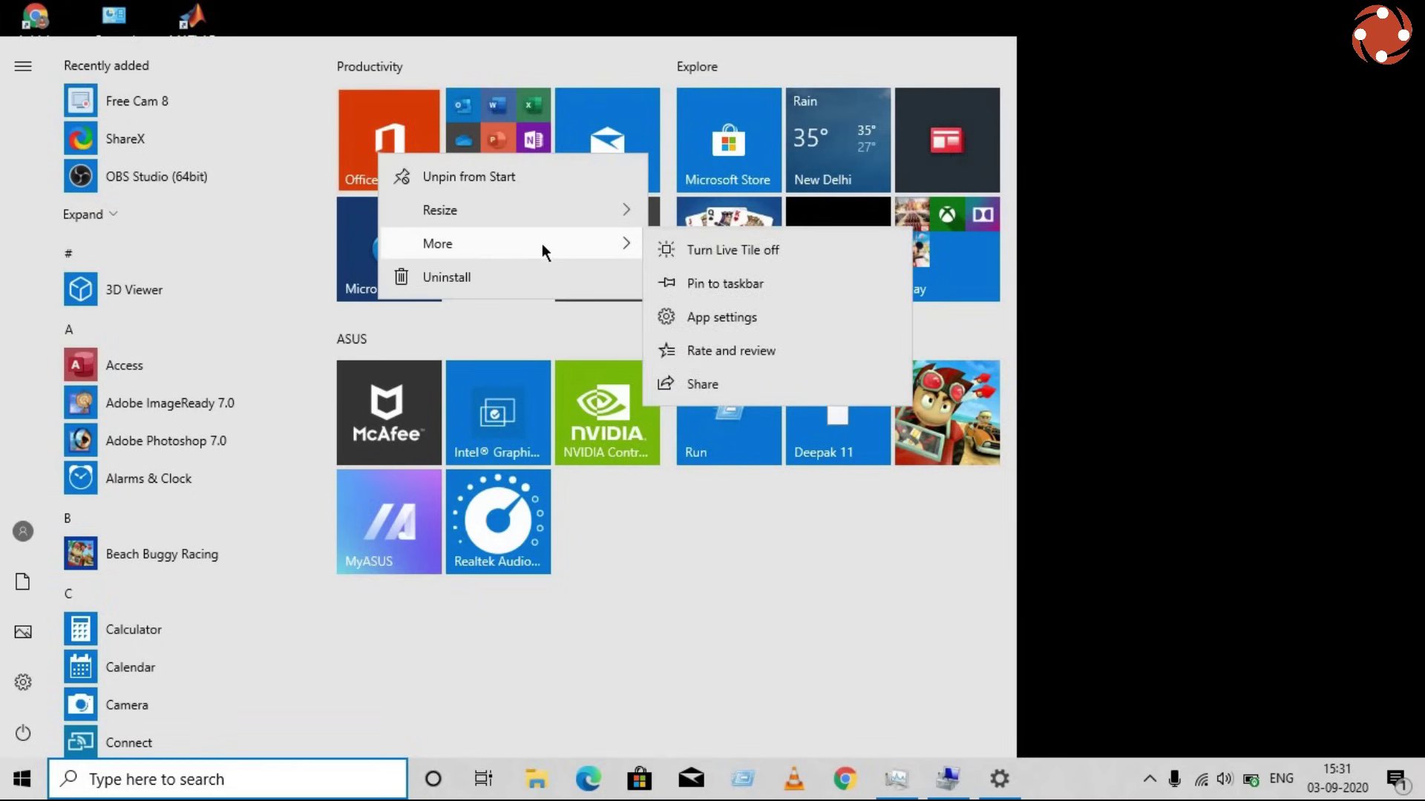
click(752, 257)
- Turn the Live Tile of the pinned Office app back on
right_click(381, 150)
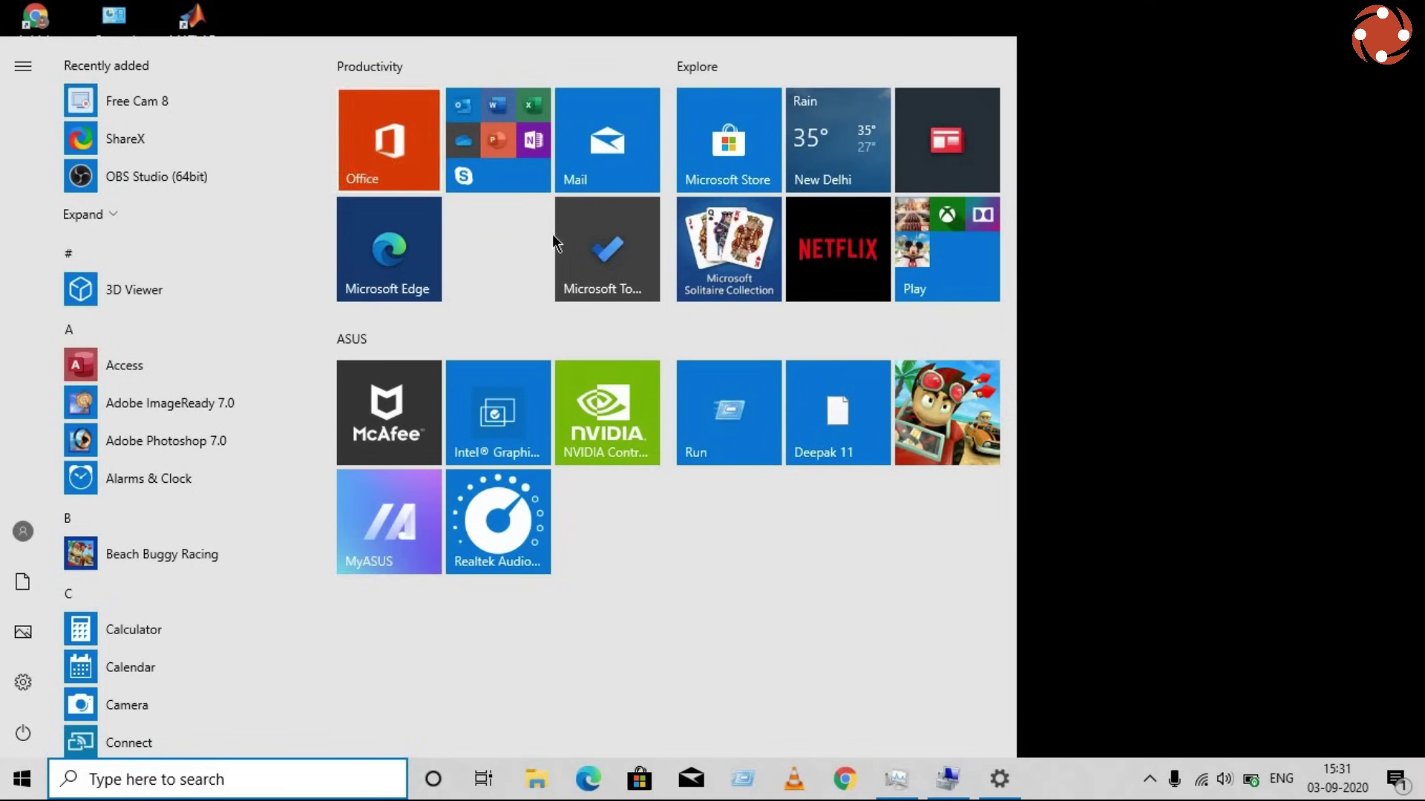
mouse_move(555, 236)
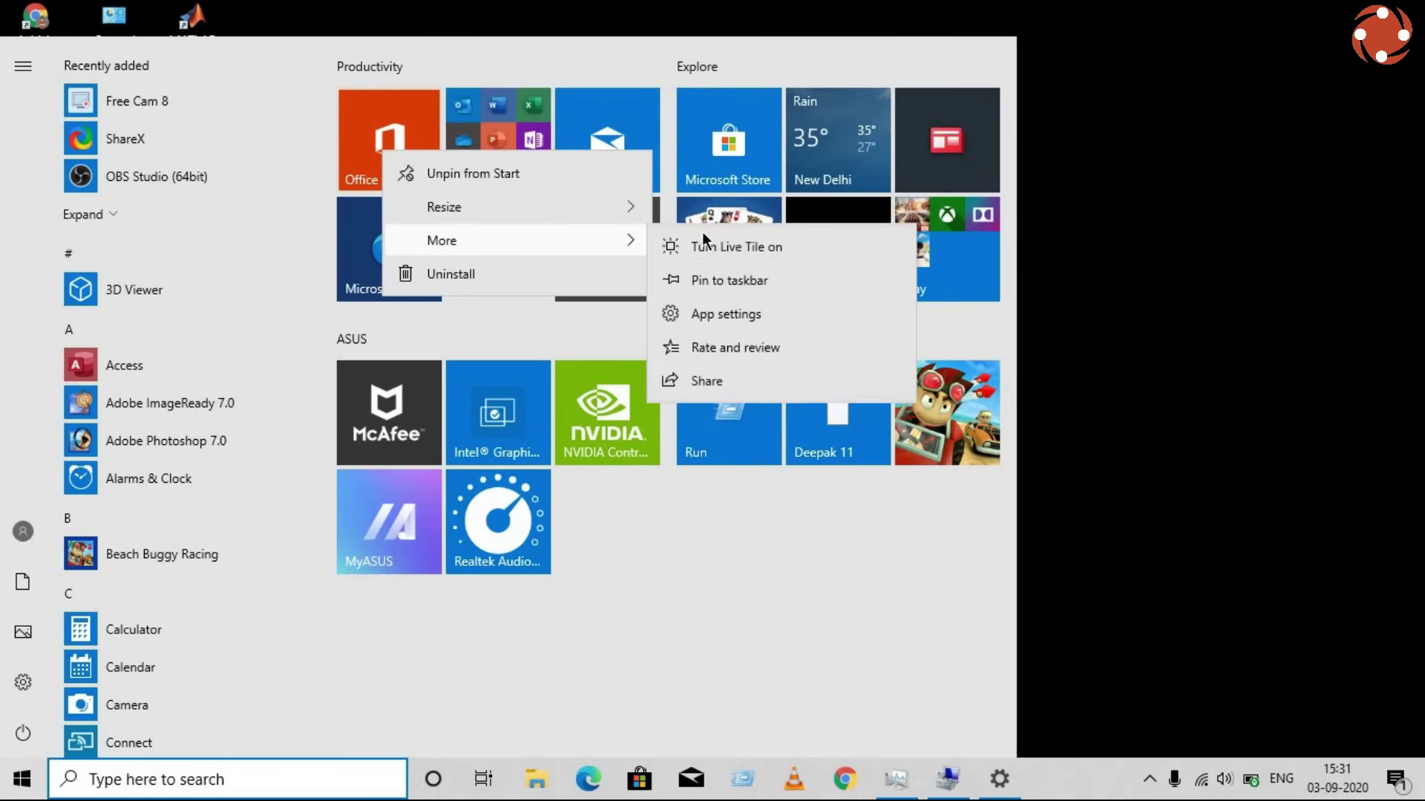
click(740, 245)
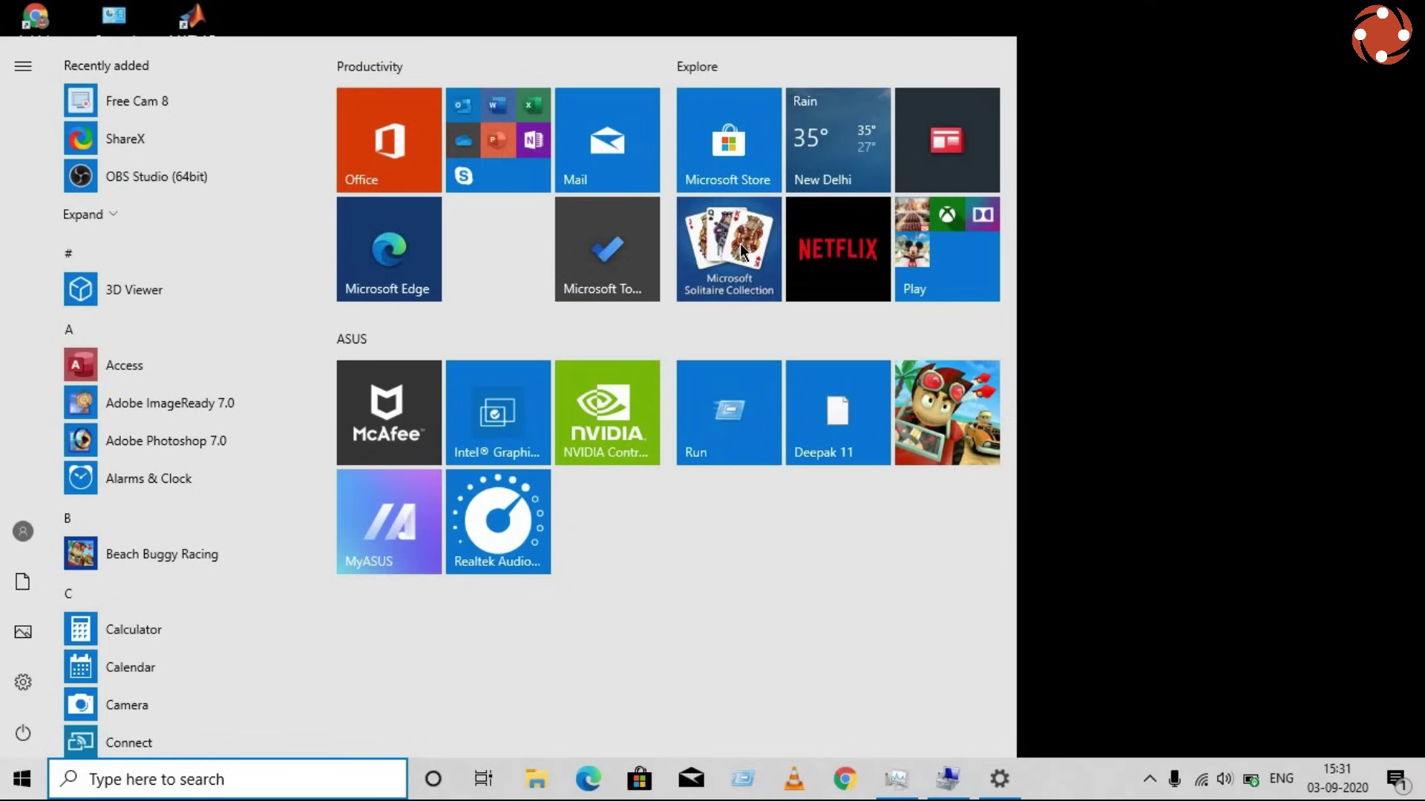
- Close Start and refresh the desktop
click(1386, 119)
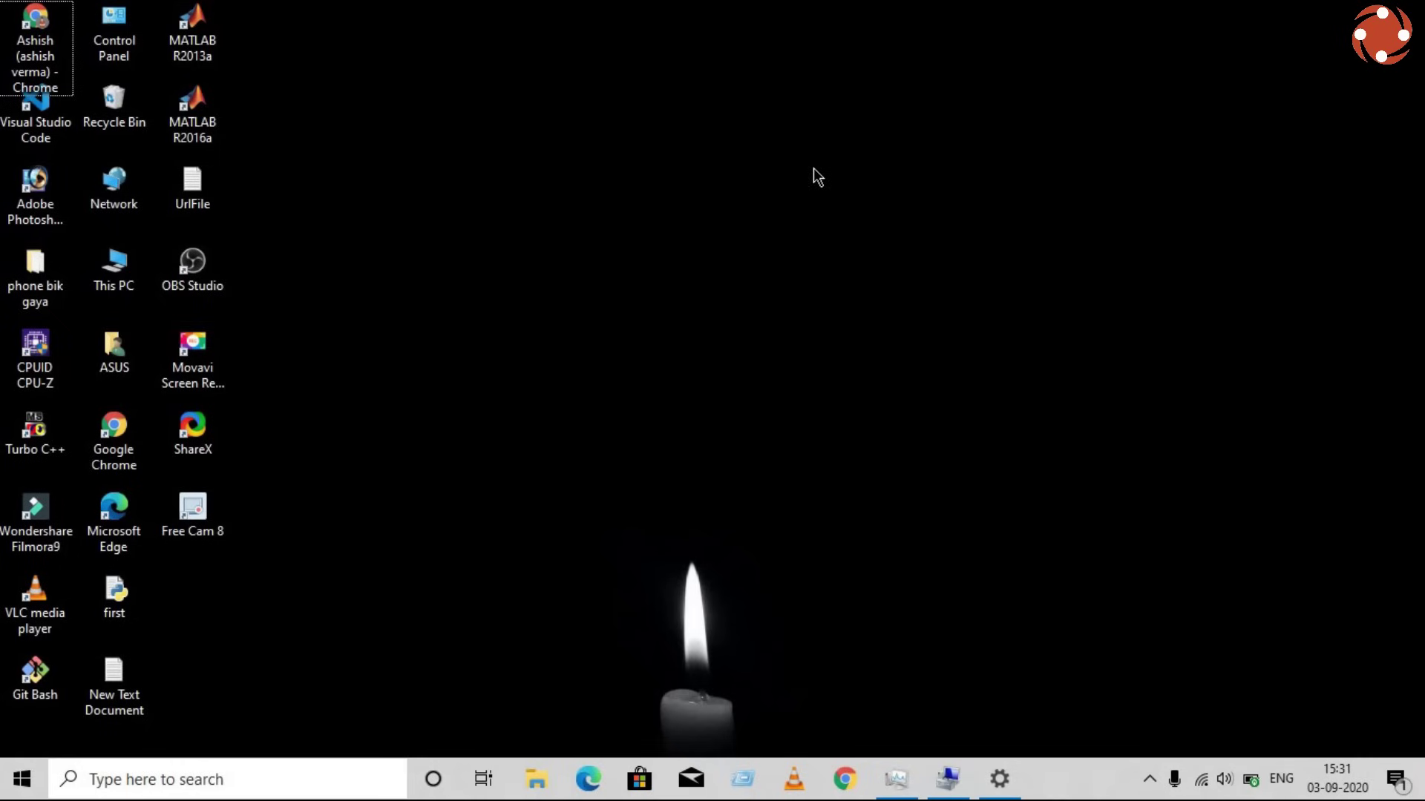
right_click(705, 252)
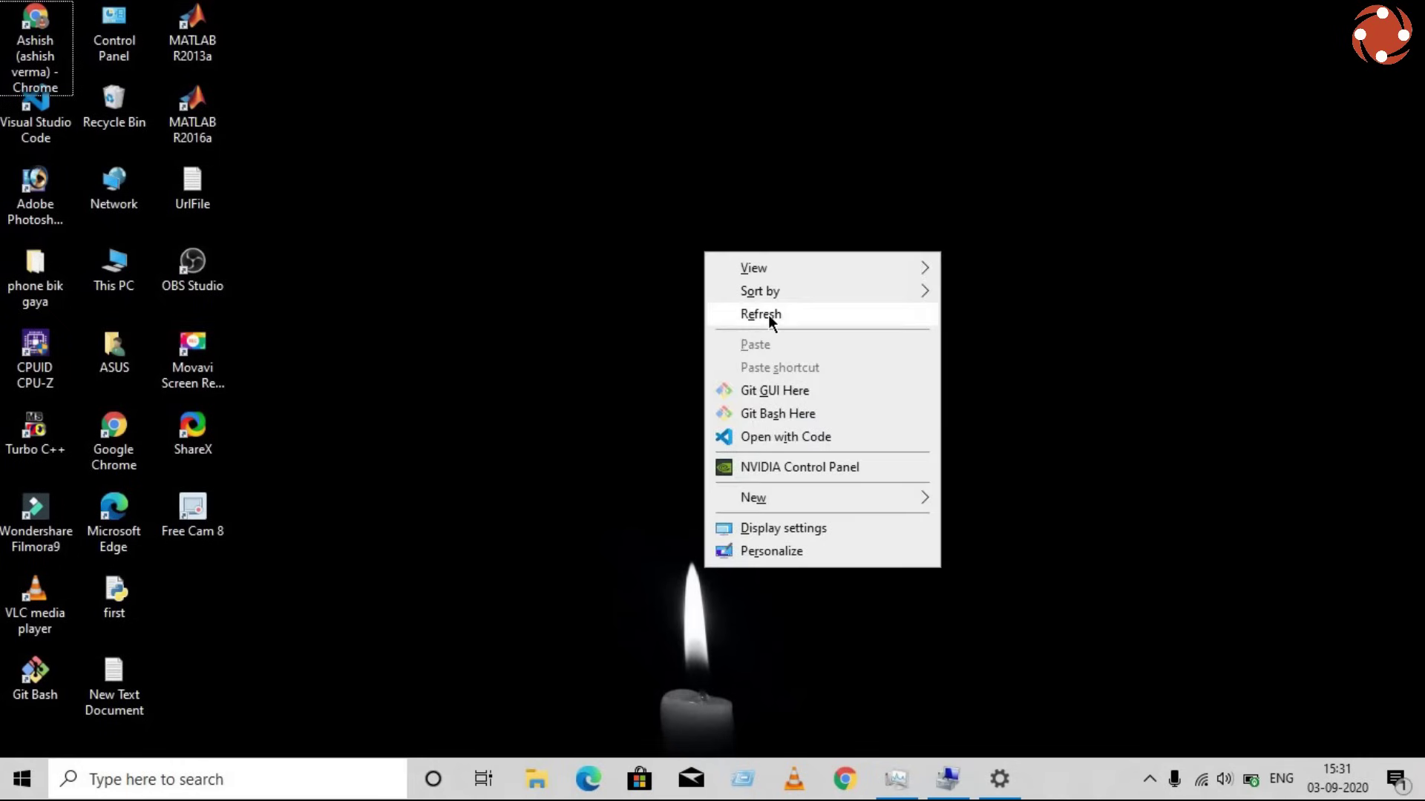
click(768, 315)
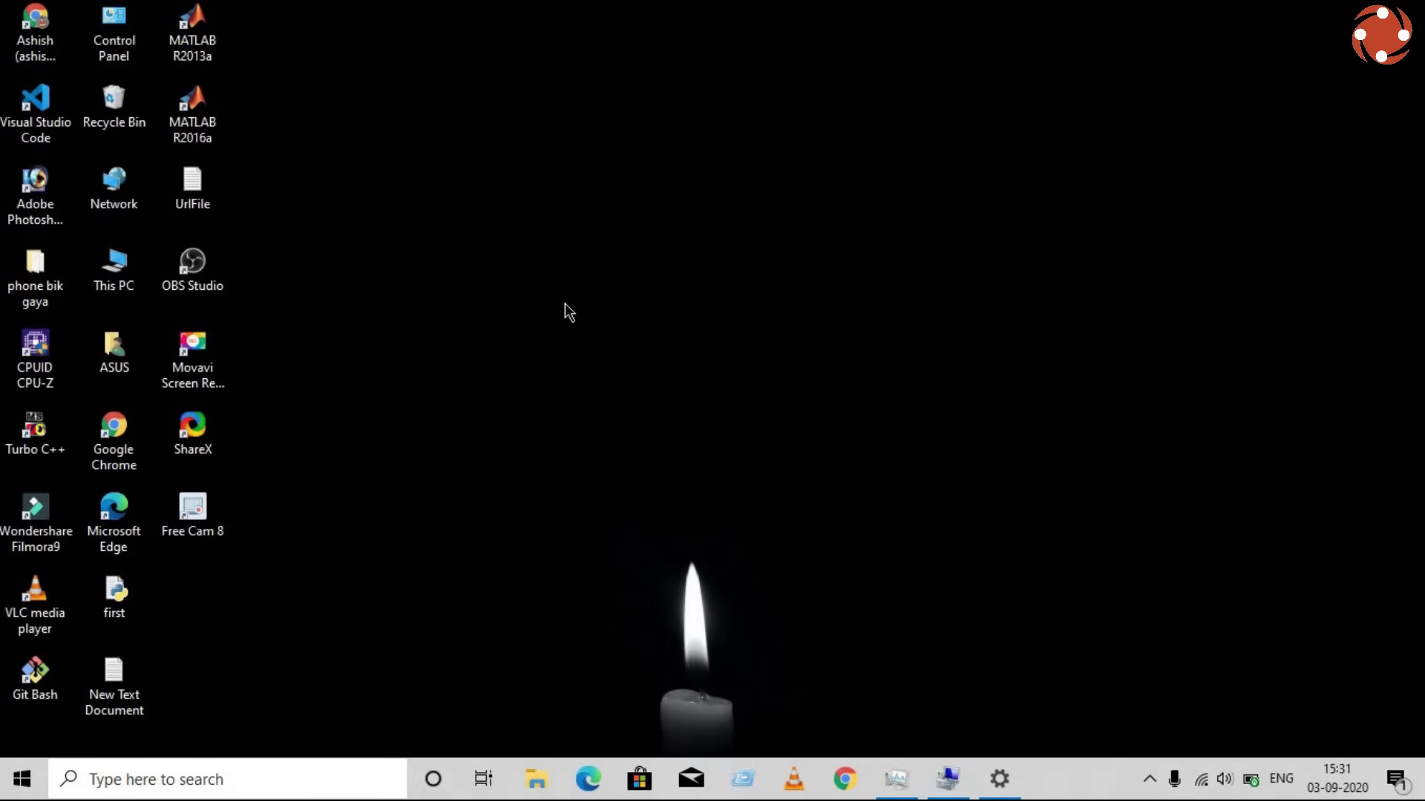